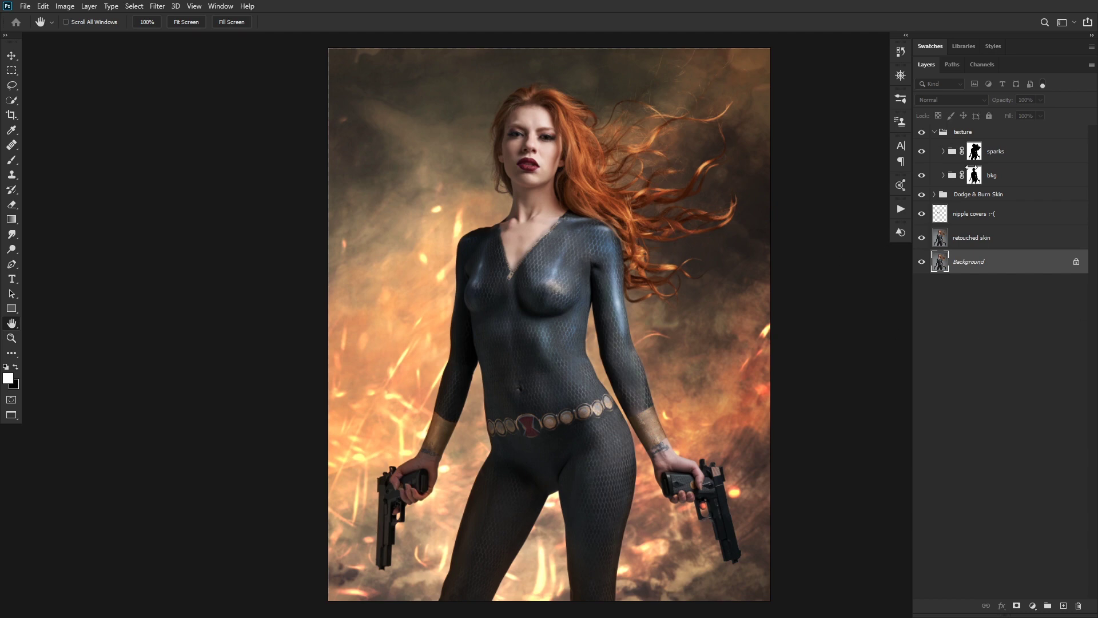
Step: Hide the texture group and compare the image with and without the Dodge & Burn Skin group and its lighten and darken layers
{"action": "left_click", "coordinate": [921, 131]}
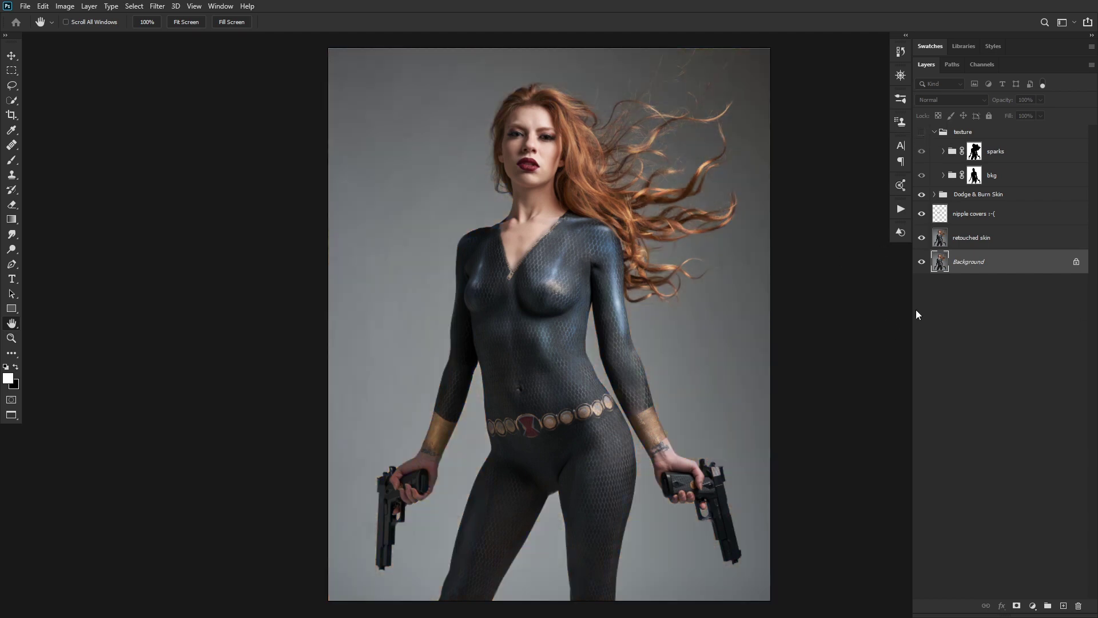
{"action": "left_click", "coordinate": [922, 194]}
{"action": "left_click", "coordinate": [934, 195]}
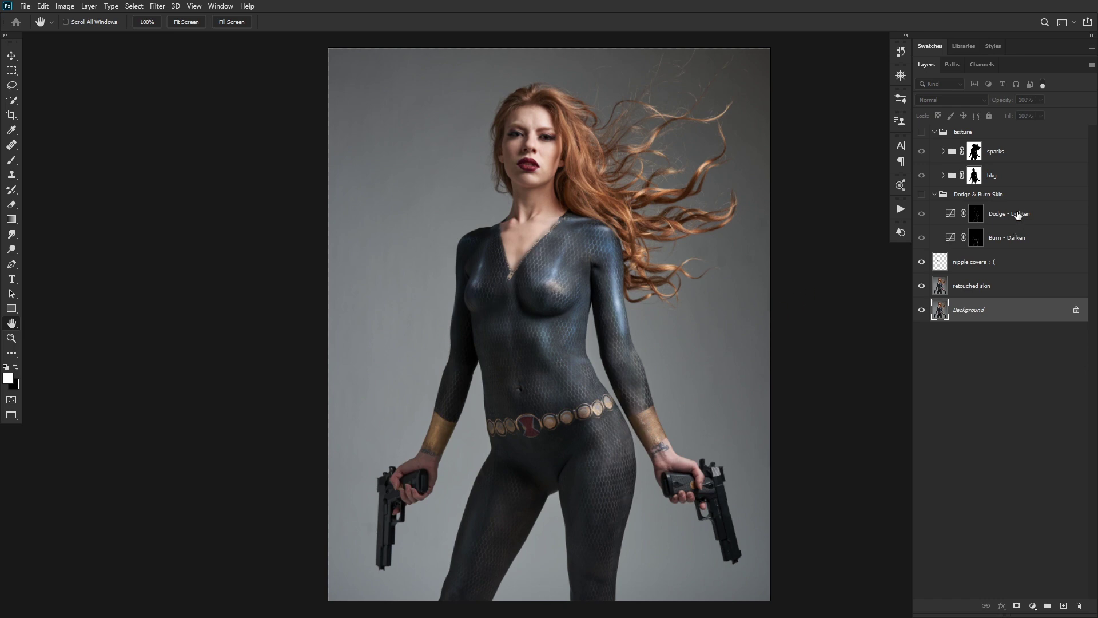
{"action": "left_click", "coordinate": [924, 196]}
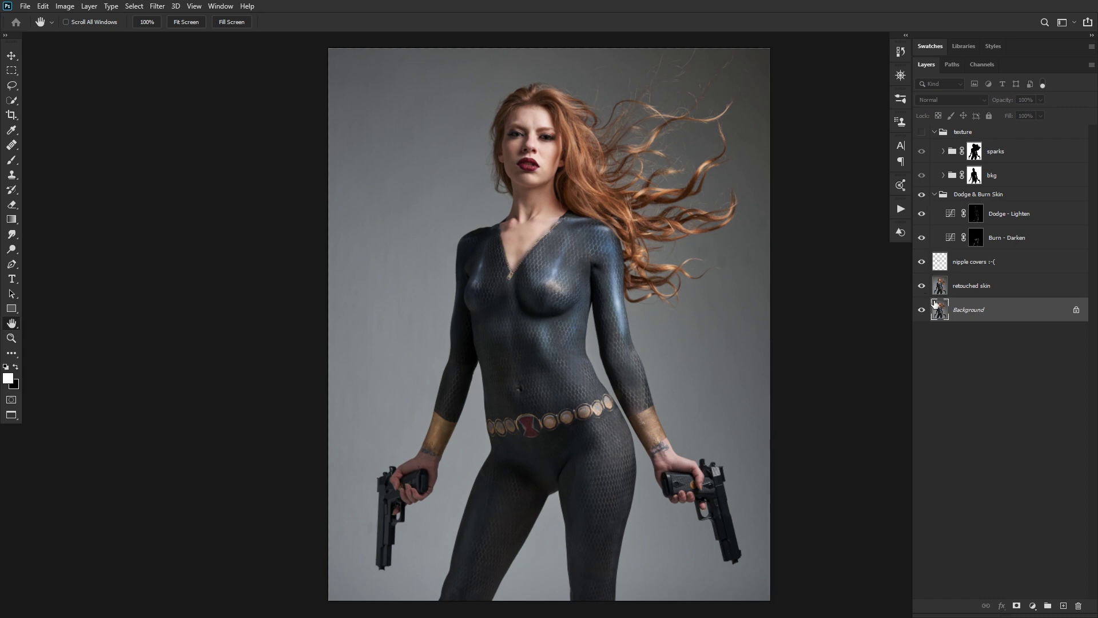
{"action": "left_click", "coordinate": [922, 198]}
{"action": "left_click", "coordinate": [923, 200]}
{"action": "left_click", "coordinate": [922, 214]}
{"action": "left_click", "coordinate": [921, 215]}
{"action": "left_click", "coordinate": [922, 238]}
{"action": "left_click", "coordinate": [922, 237]}
Step: Inspect the layer masks of Dodge - Lighten and Burn - Darken in isolation, returning to the full image
{"action": "left_click", "coordinate": [977, 215]}
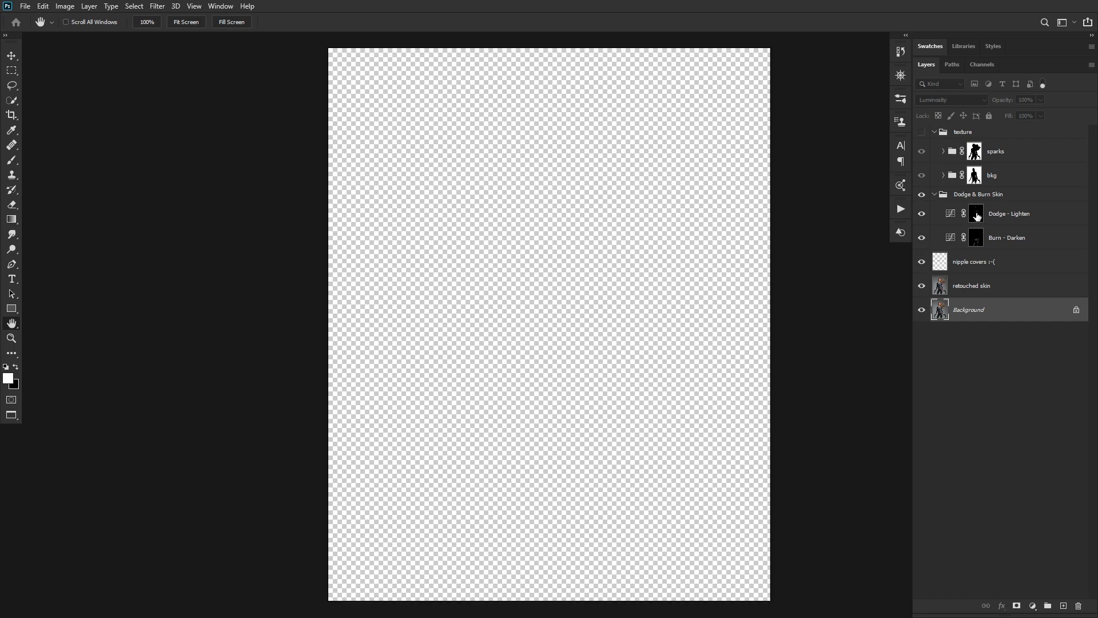
{"action": "left_click", "coordinate": [976, 215], "text": "alt"}
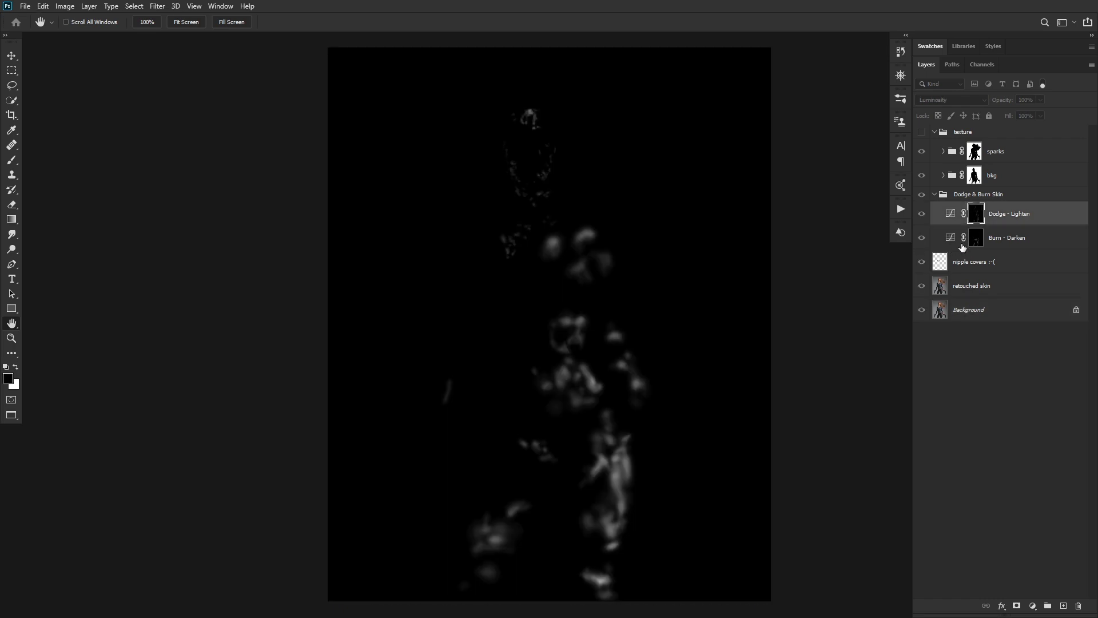
{"action": "left_click", "coordinate": [978, 217], "text": "alt"}
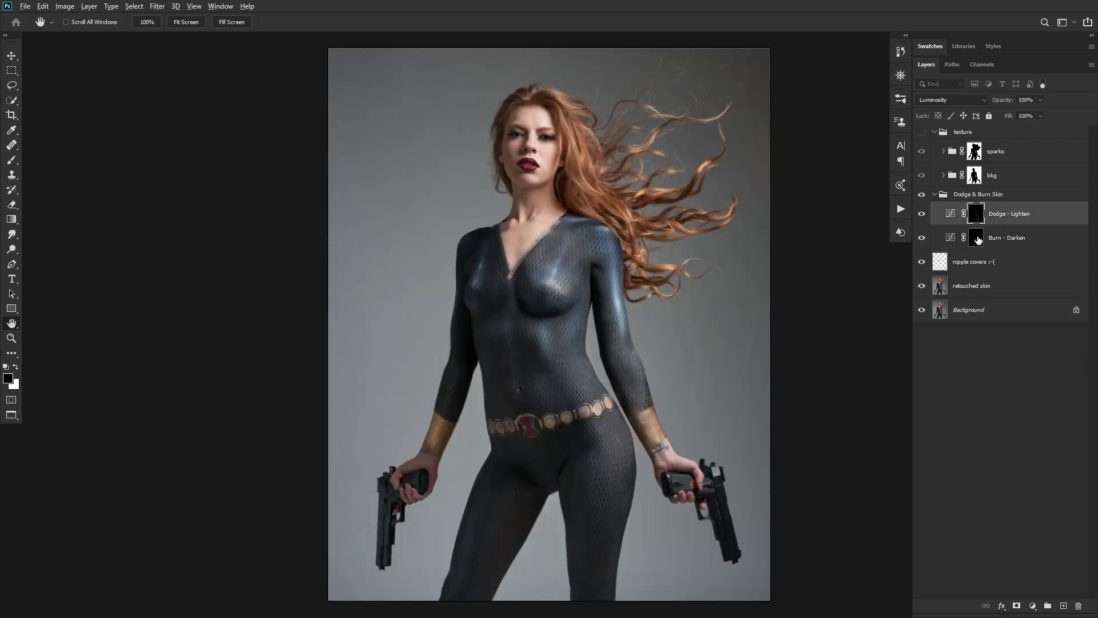
{"action": "left_click", "coordinate": [978, 240], "text": "alt"}
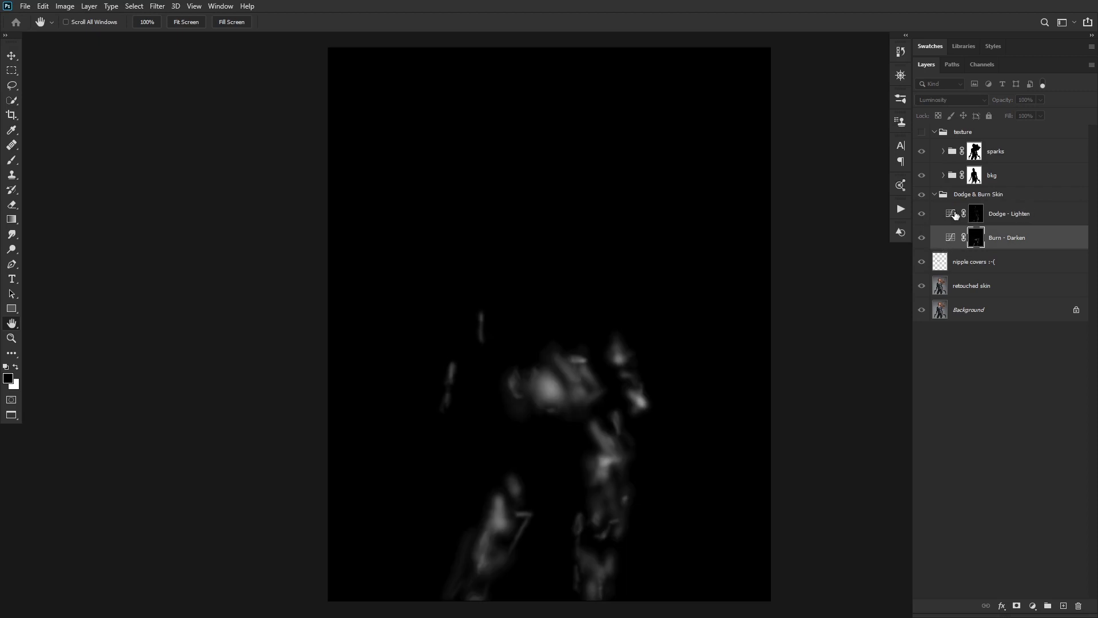
{"action": "left_click", "coordinate": [976, 240], "text": "alt"}
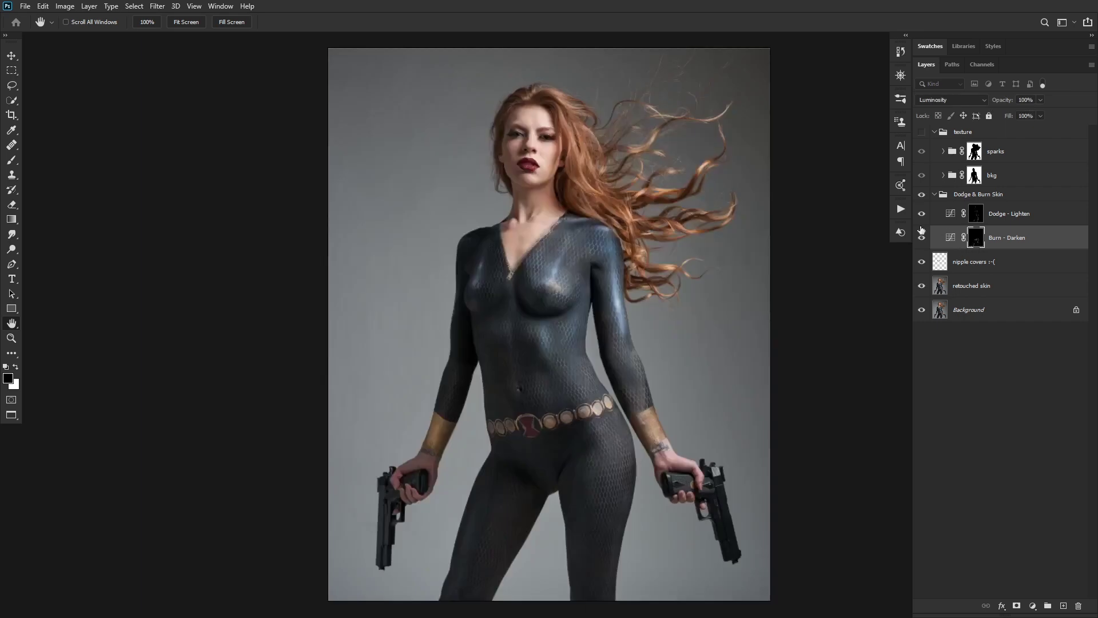
{"action": "left_click", "coordinate": [975, 215], "text": "alt"}
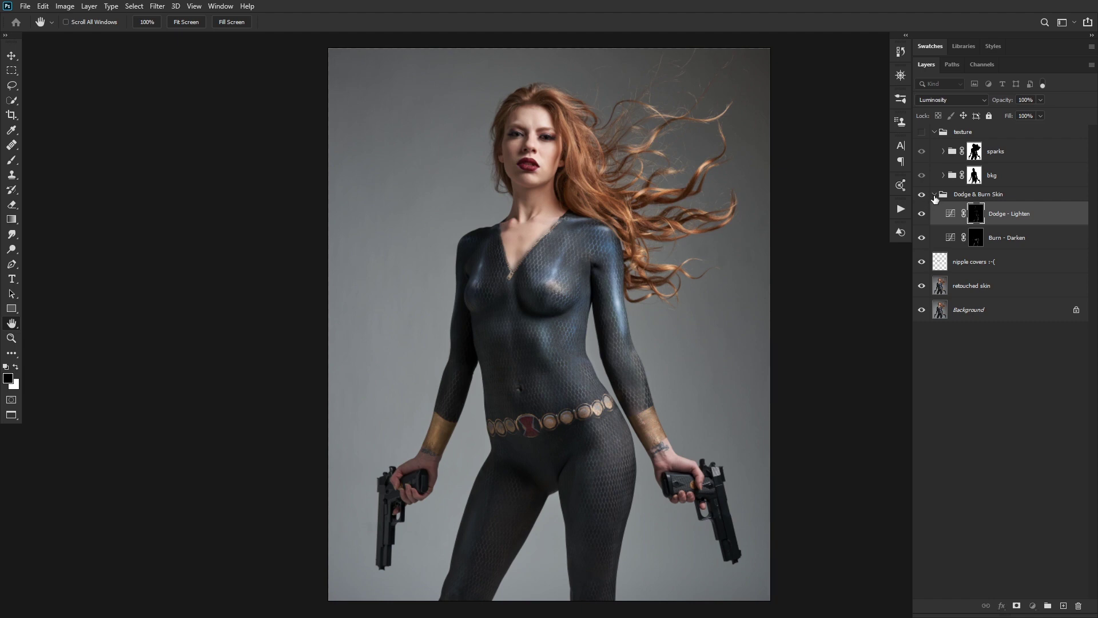
Step: Collapse the Dodge & Burn Skin group, compare the image without it, and show the texture group again
{"action": "left_click", "coordinate": [934, 194]}
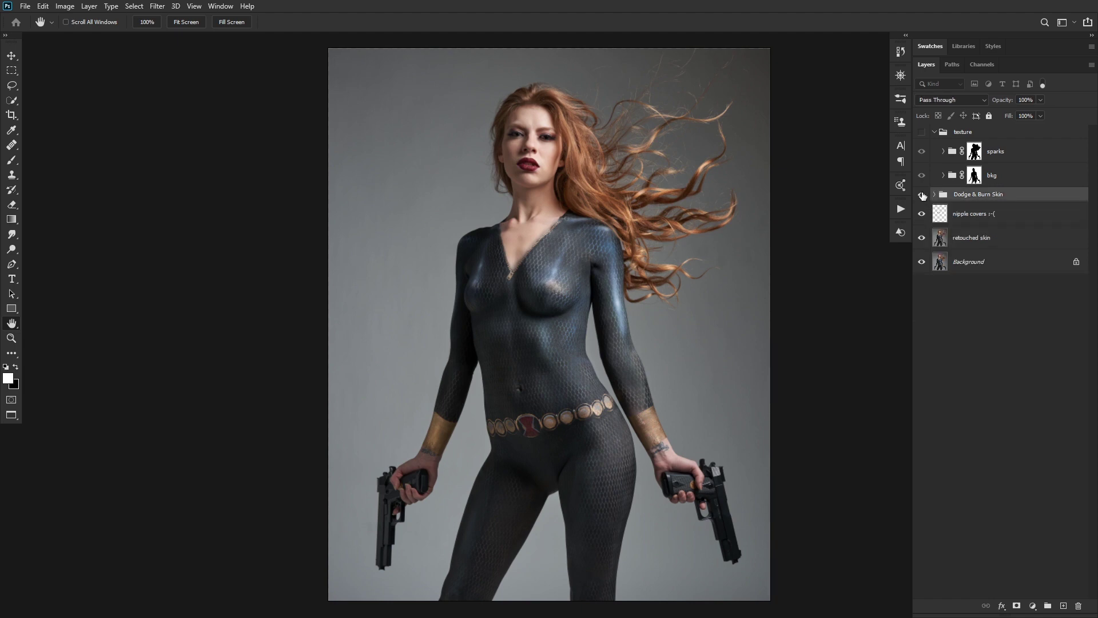
{"action": "left_click", "coordinate": [922, 195]}
{"action": "left_click", "coordinate": [922, 195]}
{"action": "left_click", "coordinate": [922, 133]}
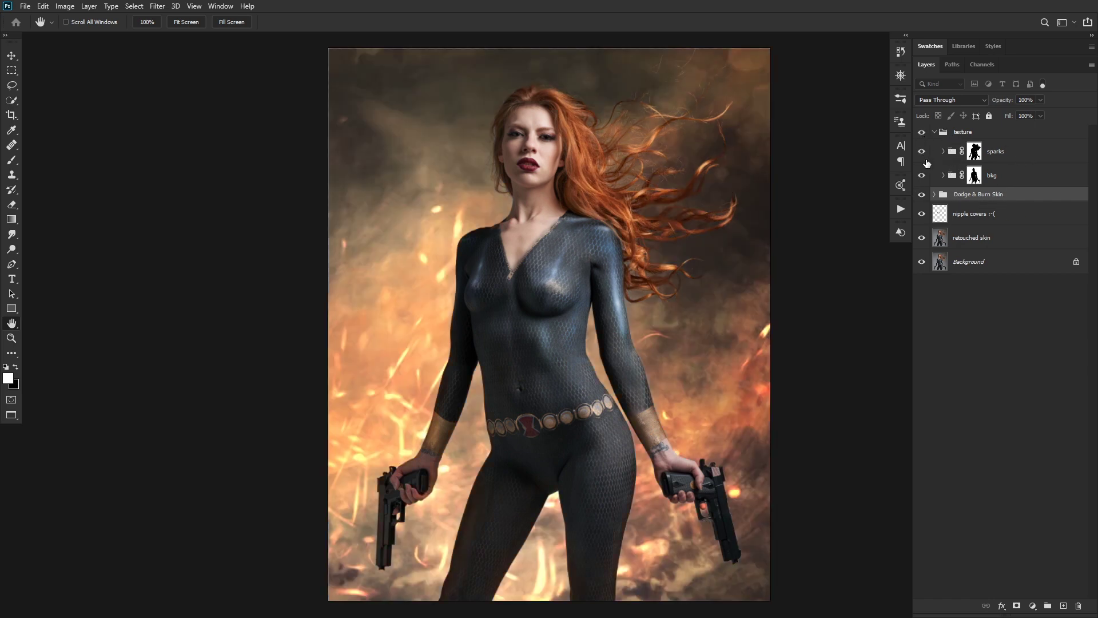
Step: Compare the image with and without the bkg and sparks groups, leaving both shown
{"action": "left_click", "coordinate": [922, 175]}
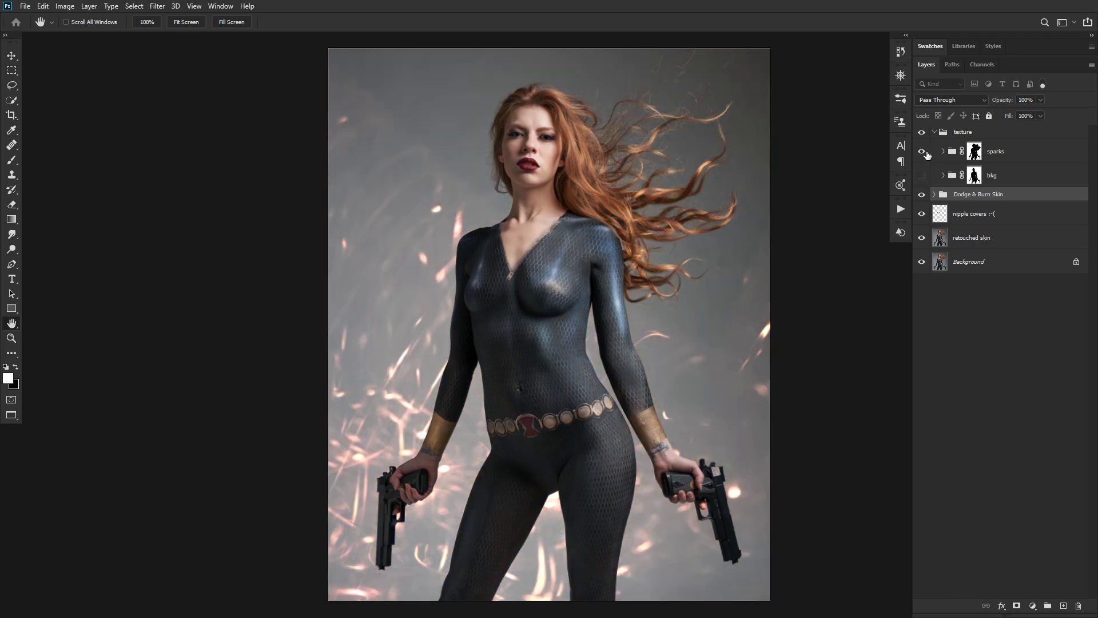
{"action": "left_click", "coordinate": [922, 152]}
{"action": "left_click", "coordinate": [922, 154]}
{"action": "left_click", "coordinate": [921, 176]}
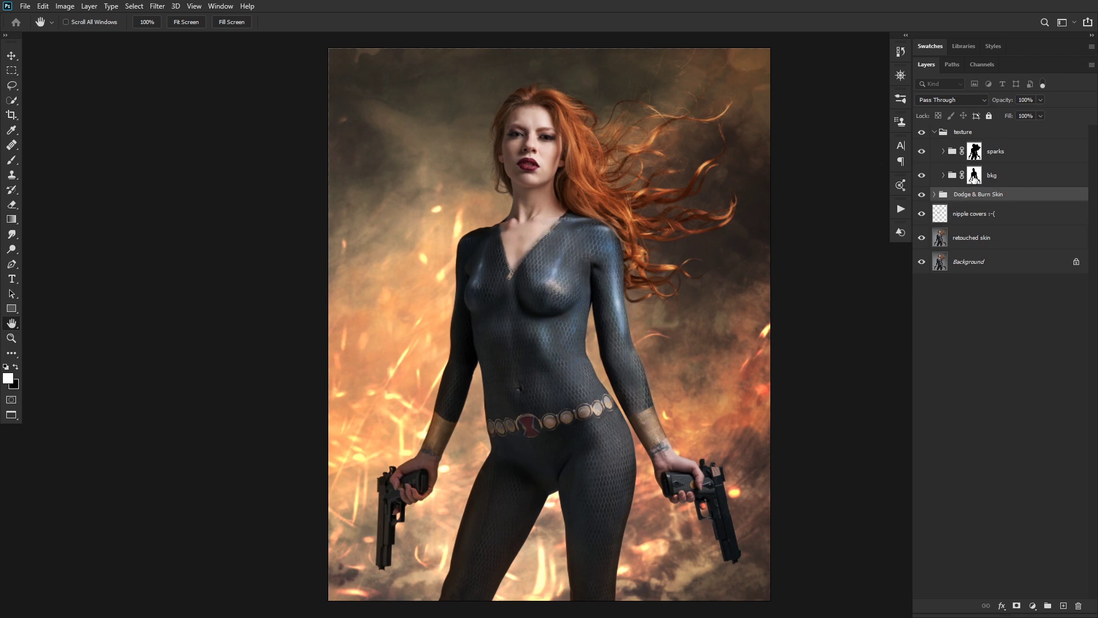
Step: Select the bkg group's layer mask and display its mask properties
{"action": "left_click", "coordinate": [975, 175]}
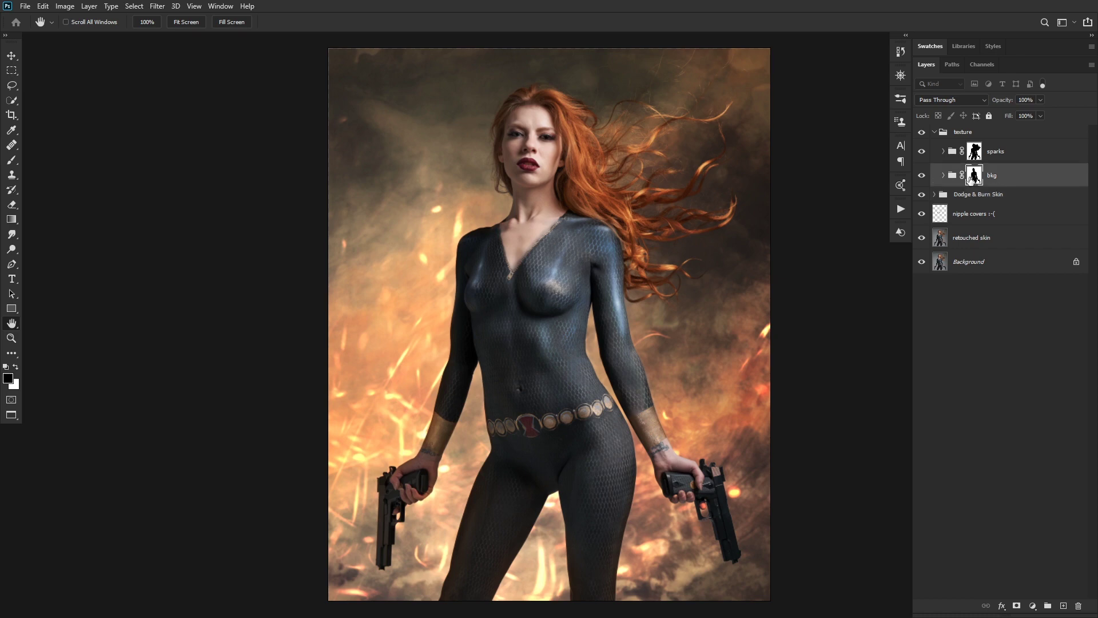
{"action": "left_click", "coordinate": [193, 6]}
{"action": "left_click", "coordinate": [221, 7]}
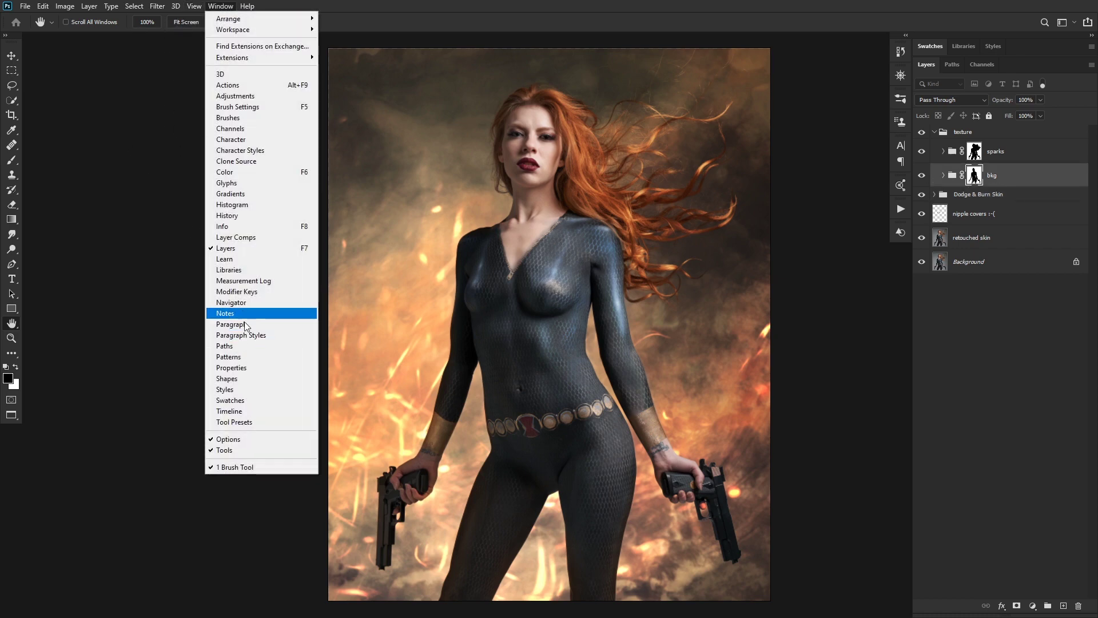
{"action": "left_click", "coordinate": [231, 368]}
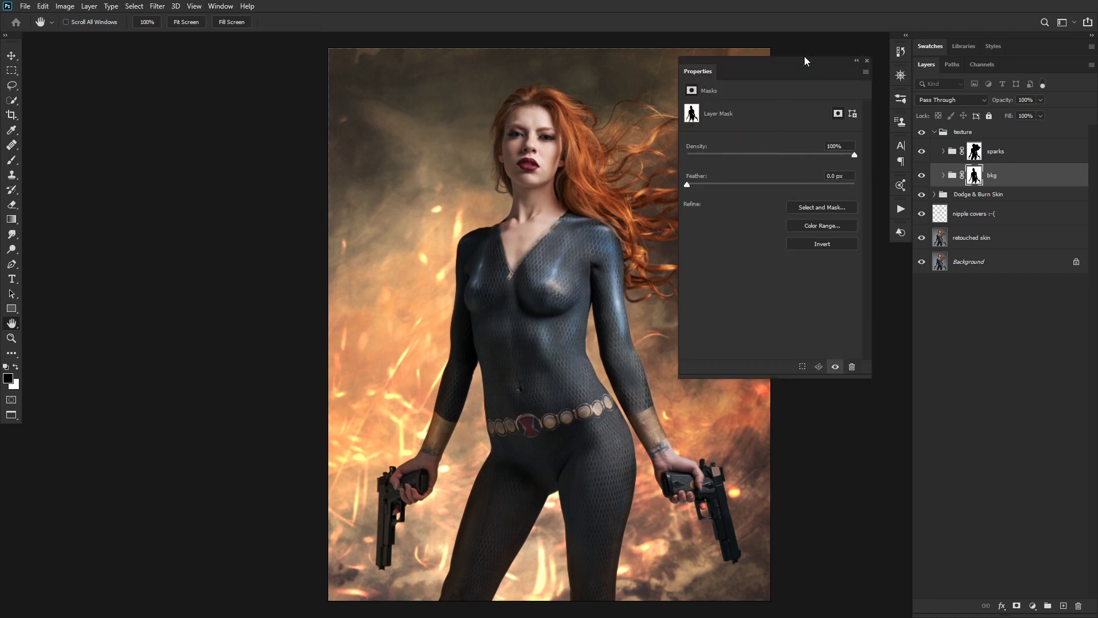
{"action": "left_click_drag", "start_coordinate": [804, 57], "coordinate": [808, 40]}
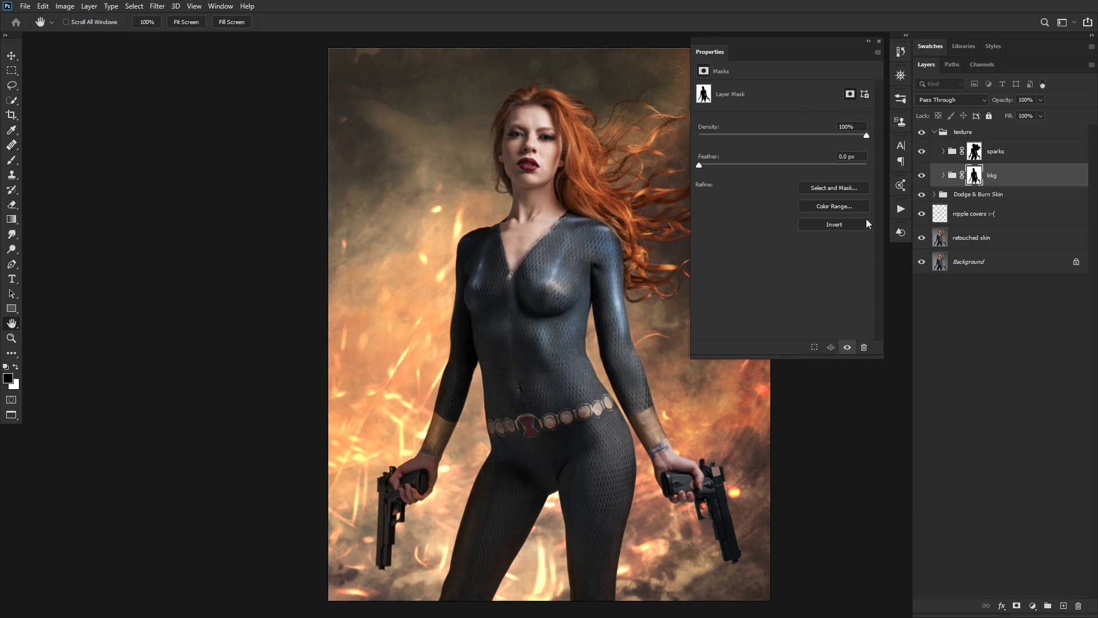
Step: Lower the bkg mask's density to 54%, inspecting the mask in isolation before and after the change
{"action": "left_click", "coordinate": [976, 177], "text": "alt"}
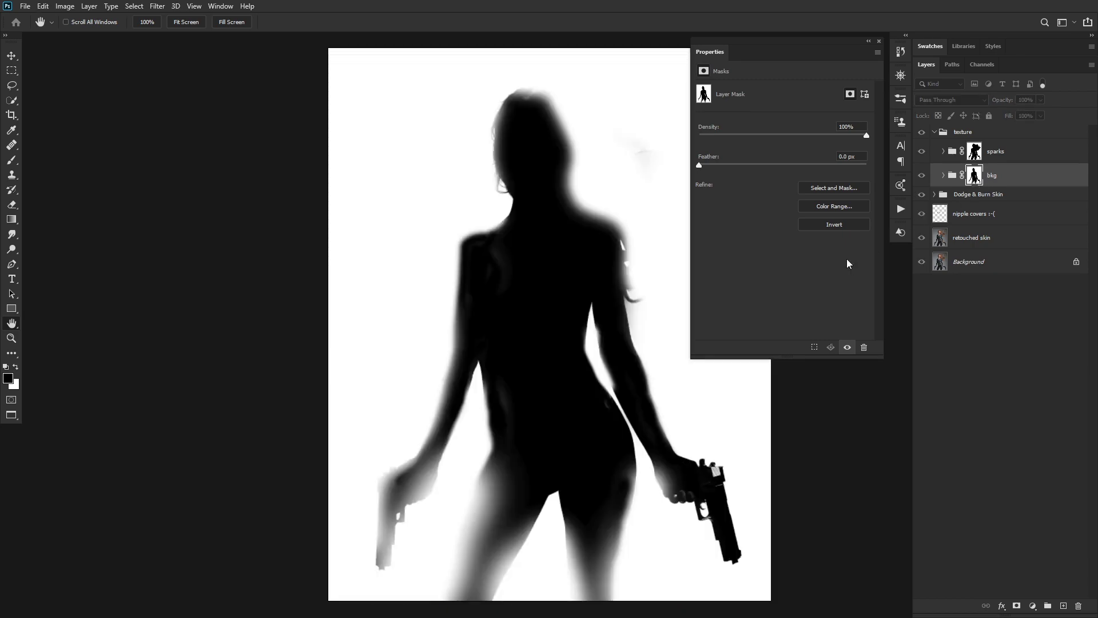
{"action": "left_click", "coordinate": [975, 176], "text": "alt"}
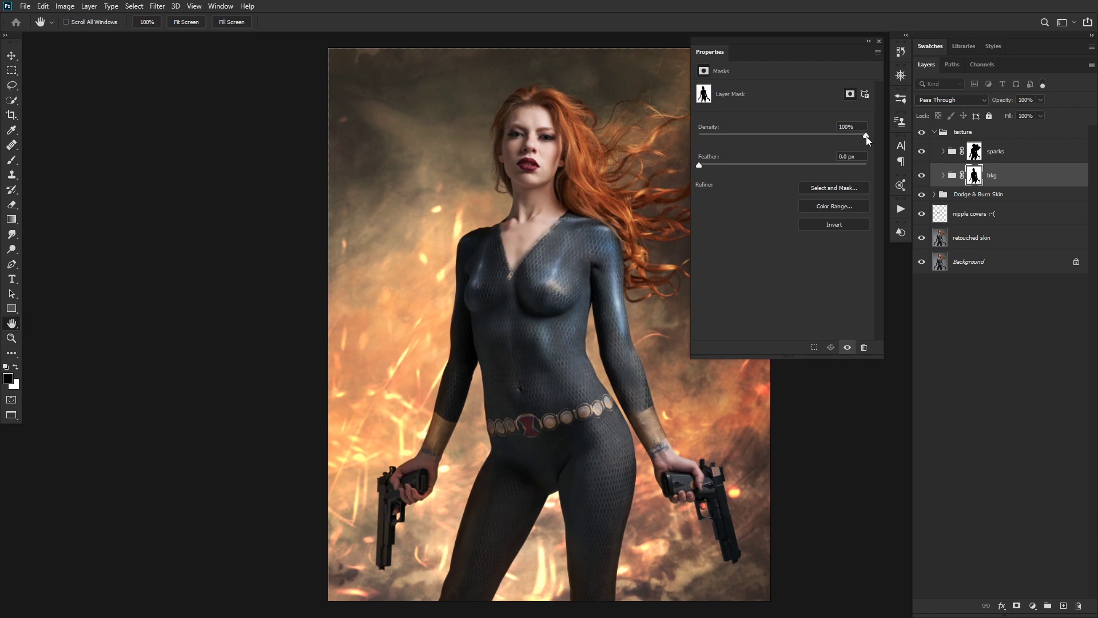
{"action": "left_click_drag", "start_coordinate": [858, 138], "coordinate": [788, 142]}
{"action": "left_click", "coordinate": [975, 176], "text": "alt"}
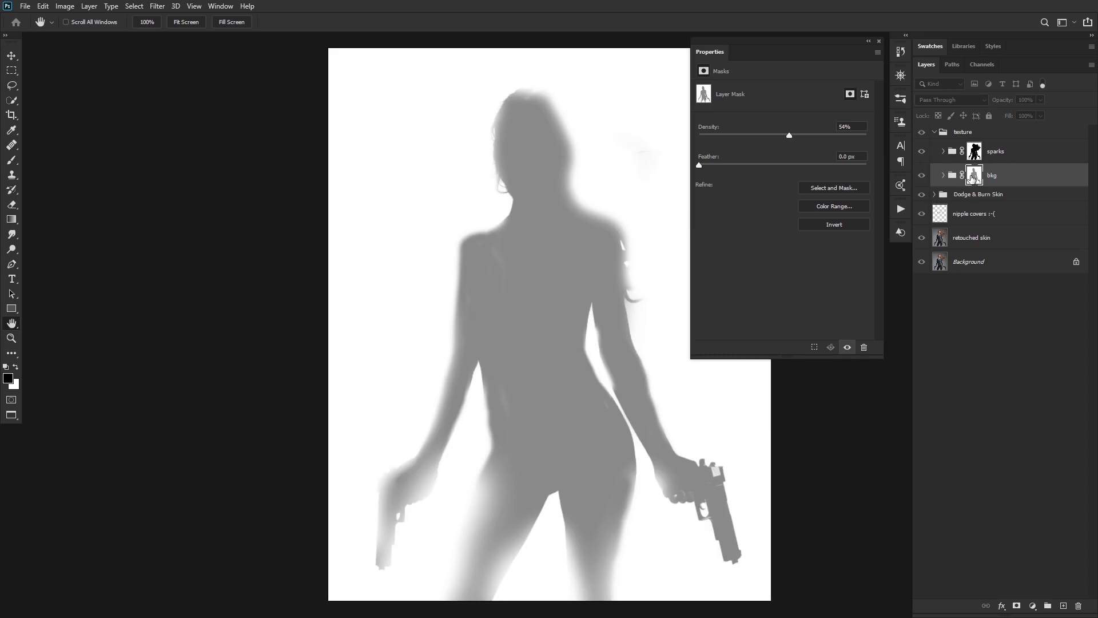
{"action": "left_click", "coordinate": [977, 178], "text": "alt"}
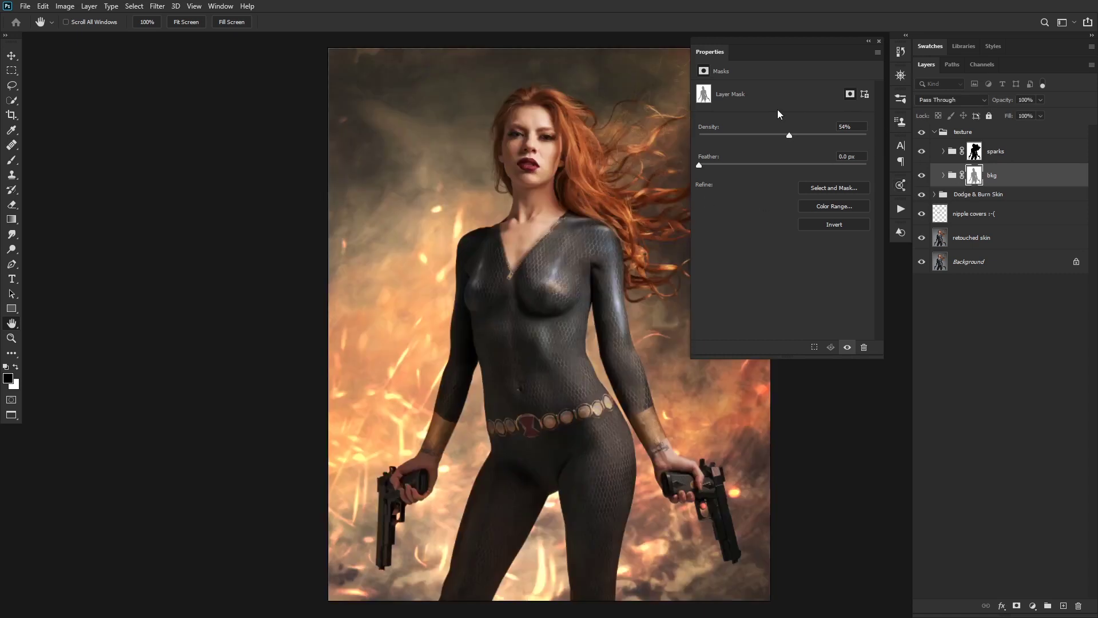
Step: Set the bkg mask's density to 50%, comparing the image with the group hidden and with other density levels
{"action": "left_click_drag", "start_coordinate": [789, 136], "coordinate": [784, 138]}
{"action": "left_click", "coordinate": [922, 176]}
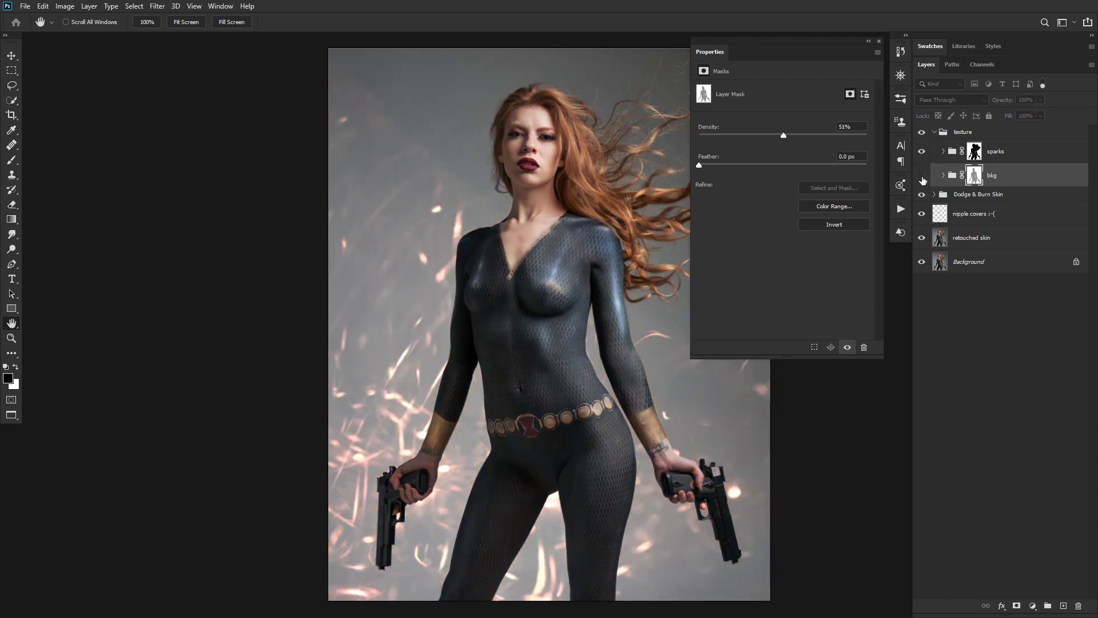
{"action": "left_click", "coordinate": [922, 176]}
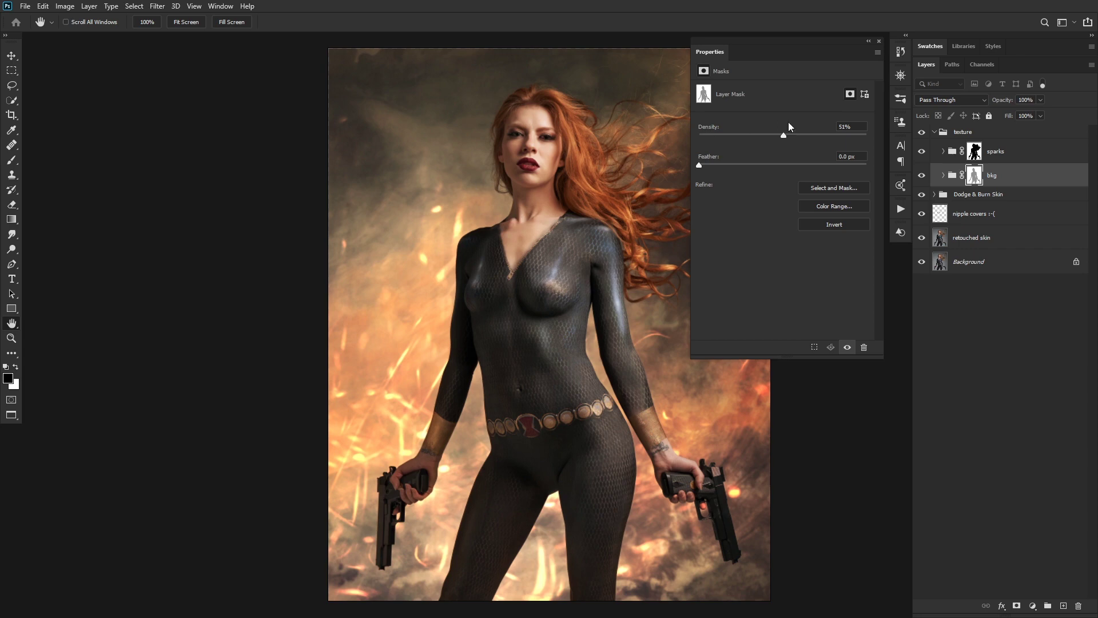
{"action": "left_click_drag", "start_coordinate": [783, 135], "coordinate": [607, 142]}
{"action": "left_click_drag", "start_coordinate": [699, 136], "coordinate": [783, 139]}
{"action": "left_click_drag", "start_coordinate": [783, 140], "coordinate": [782, 139]}
{"action": "left_click_drag", "start_coordinate": [785, 132], "coordinate": [783, 136]}
Step: Examine the sparks group's effect and its contents, including the Curves 2 adjustment and its blend mode
{"action": "left_click", "coordinate": [922, 153]}
{"action": "left_click", "coordinate": [922, 152]}
{"action": "left_click", "coordinate": [944, 151]}
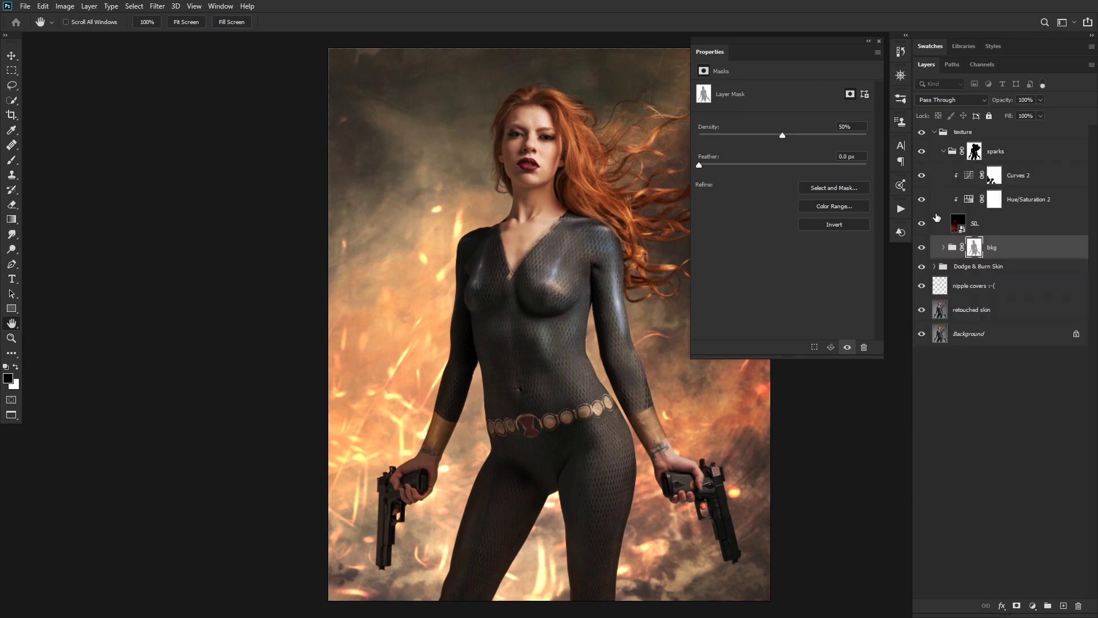
{"action": "left_click", "coordinate": [921, 176]}
{"action": "left_click", "coordinate": [921, 176]}
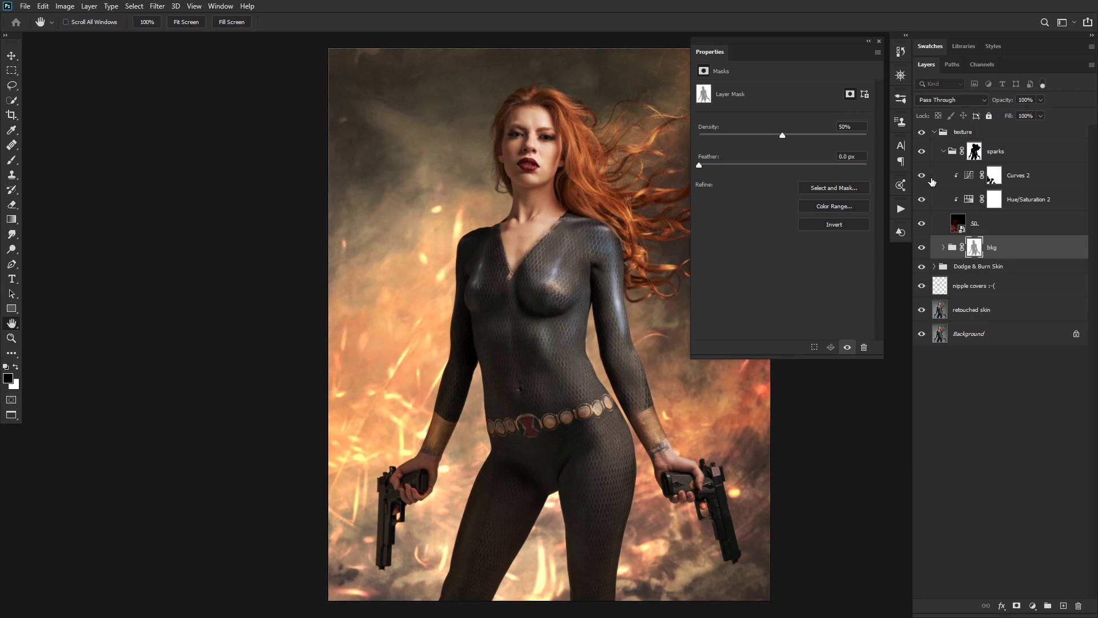
{"action": "left_click", "coordinate": [1017, 177]}
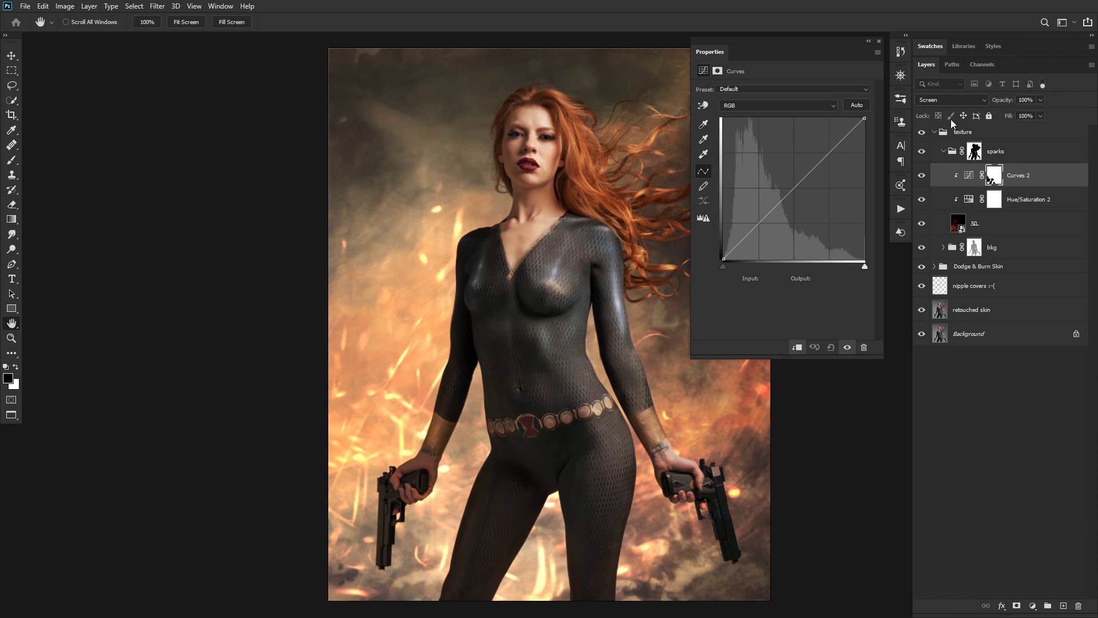
{"action": "left_click", "coordinate": [944, 153]}
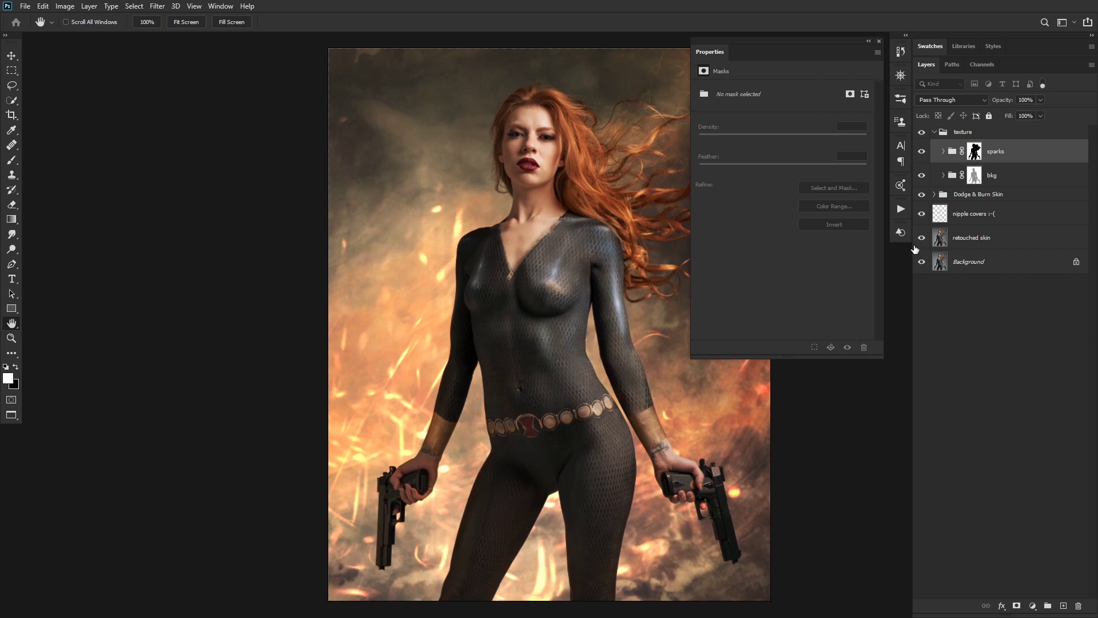
Step: Collapse the texture group and add a new empty layer above it, with the mask properties closed
{"action": "left_click", "coordinate": [935, 132]}
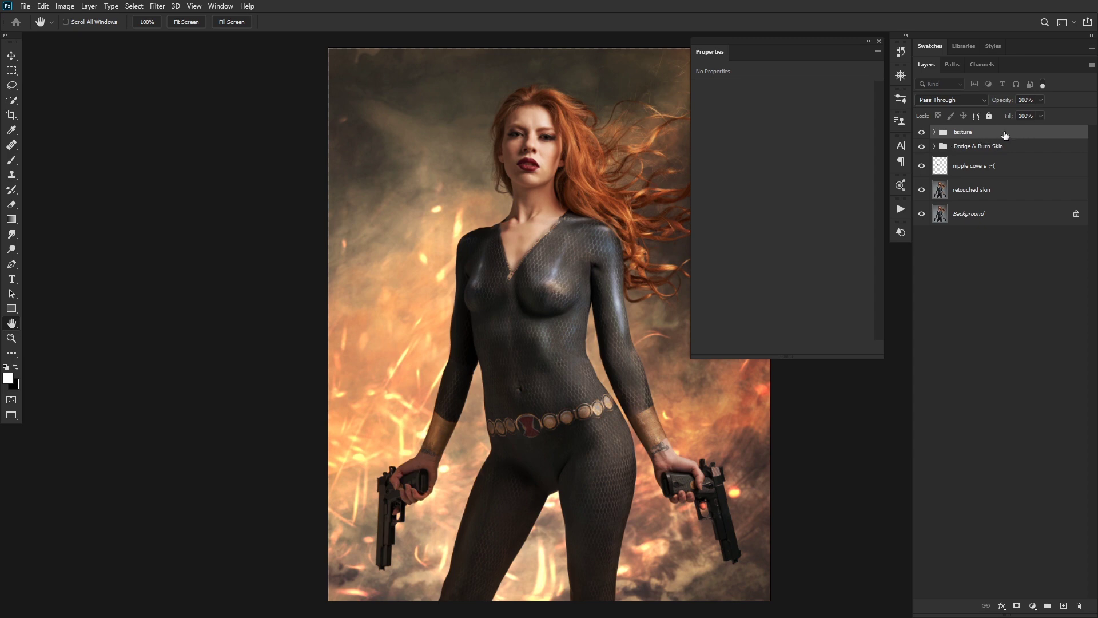
{"action": "left_click", "coordinate": [880, 41]}
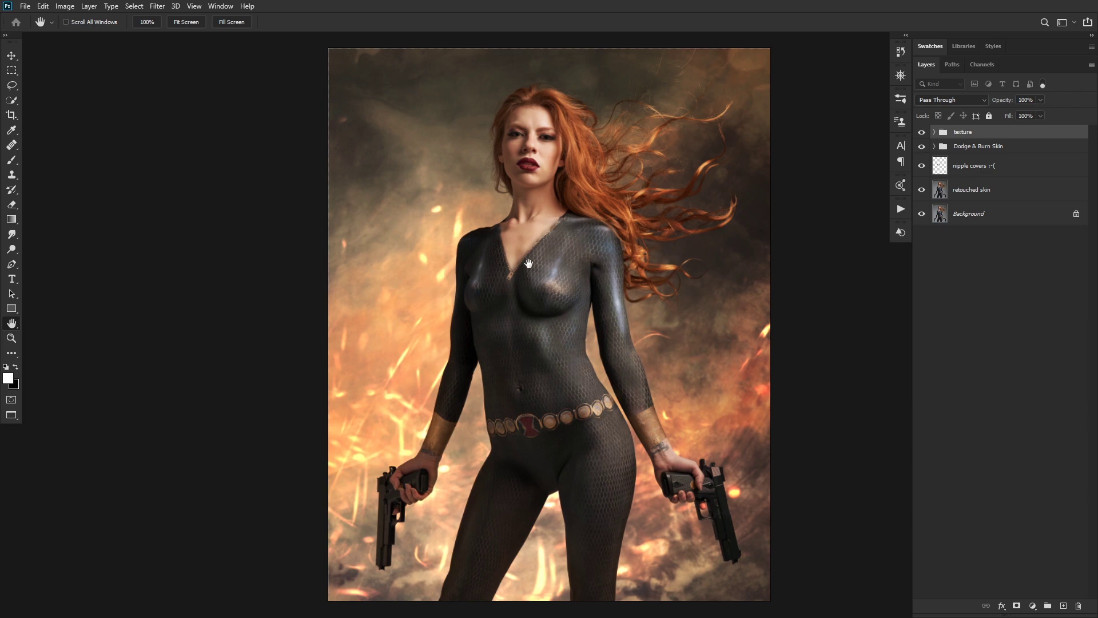
{"action": "left_click", "coordinate": [1064, 605]}
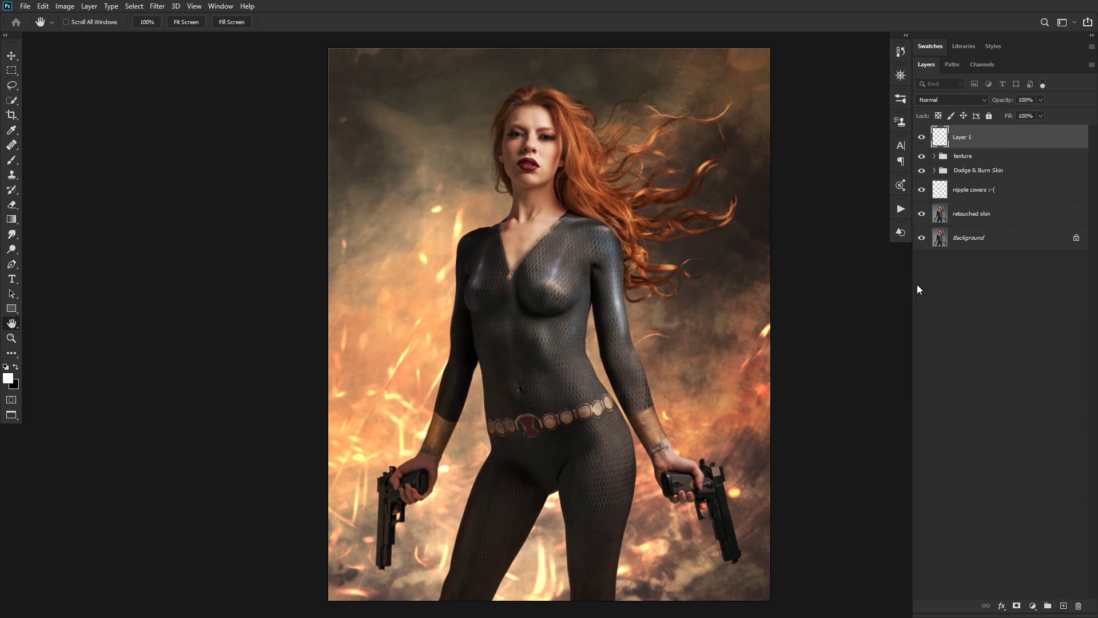
Step: Load alpha channel 2 as a selection of the woman and apply it as the new layer's mask
{"action": "left_click", "coordinate": [982, 64]}
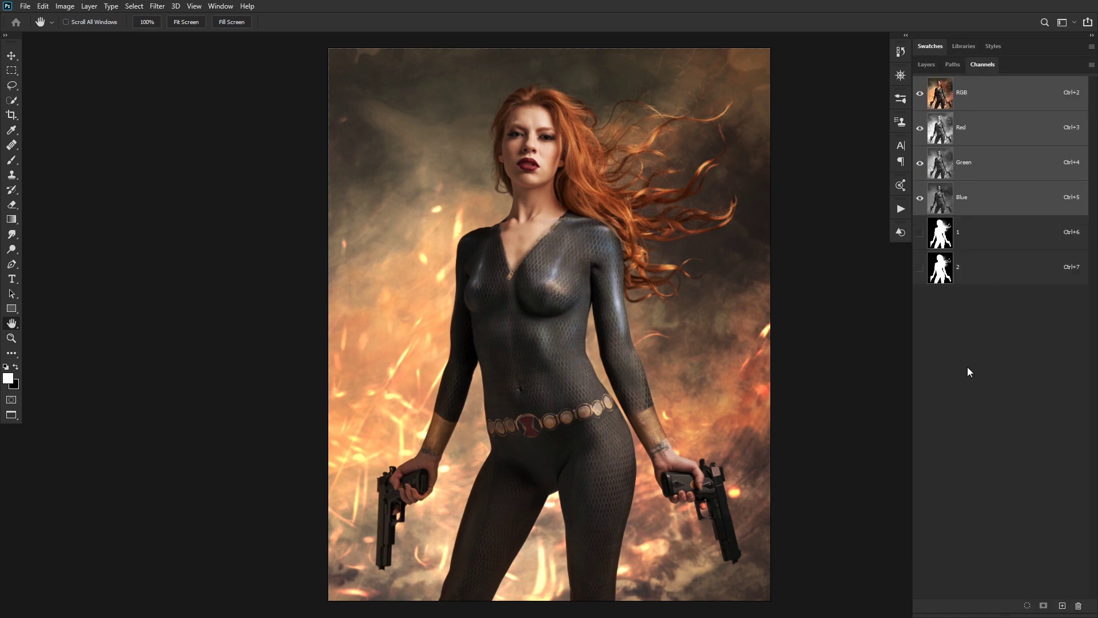
{"action": "left_click", "coordinate": [945, 270], "text": "ctrl"}
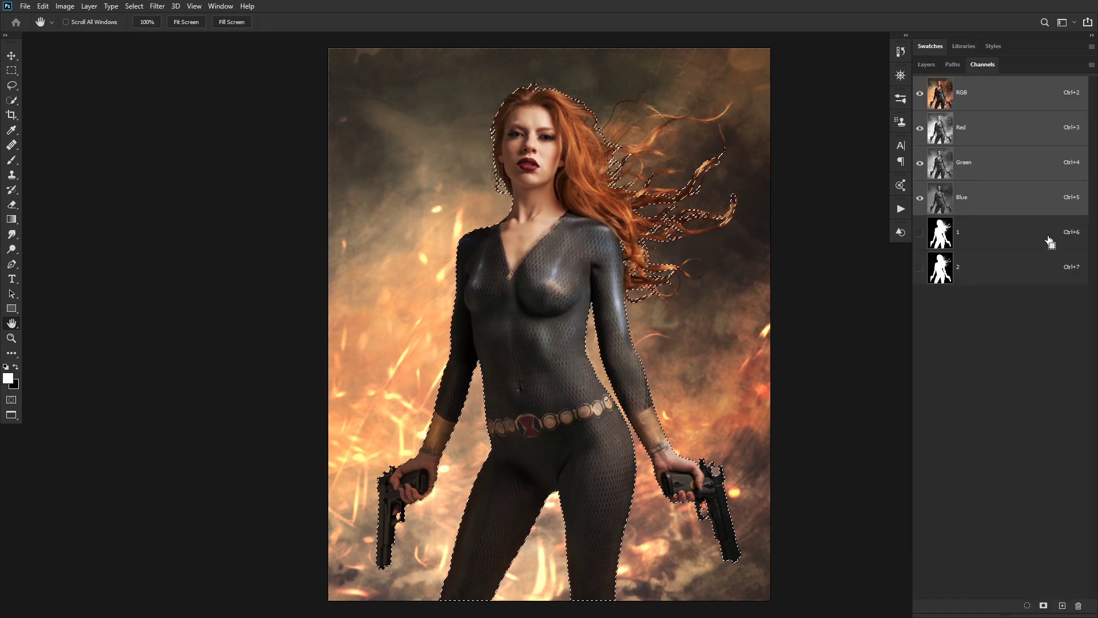
{"action": "left_click", "coordinate": [927, 64]}
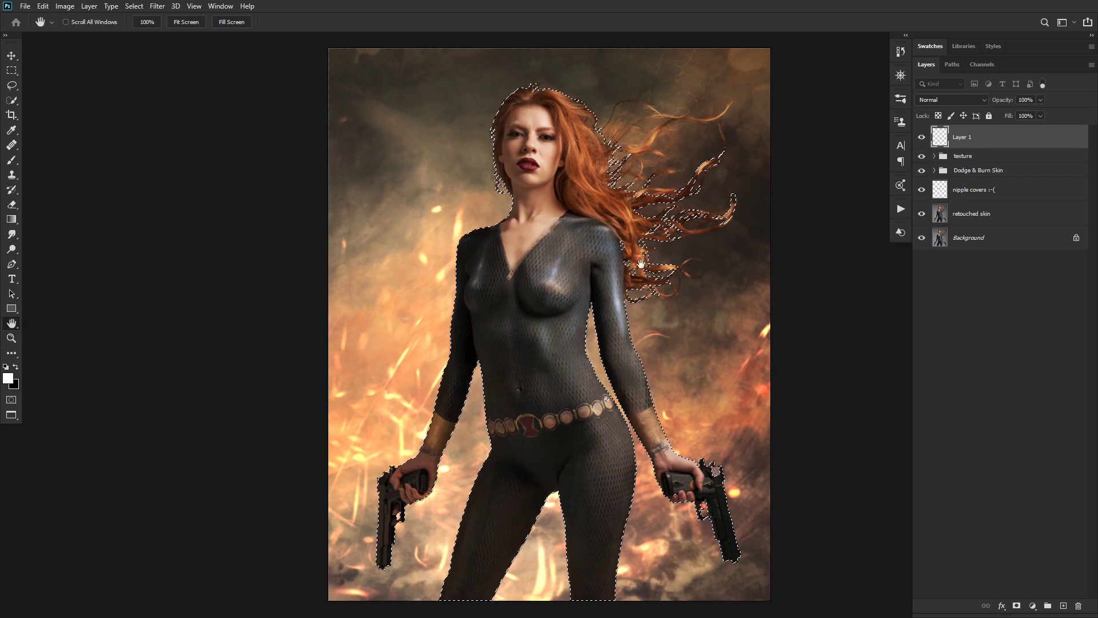
{"action": "left_click", "coordinate": [1017, 605]}
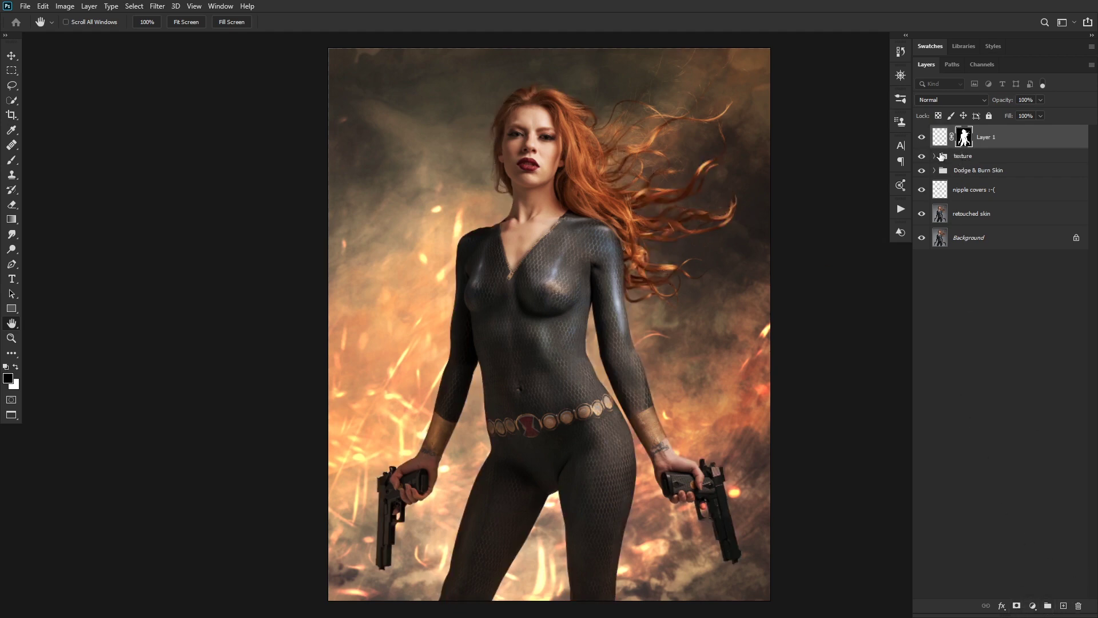
Step: Make Layer 1's pixels the painting target instead of its mask and sample a light orange from the flames as the brush colour
{"action": "key", "text": "ctrl+i"}
{"action": "key", "text": "ctrl+i"}
{"action": "key", "text": "b"}
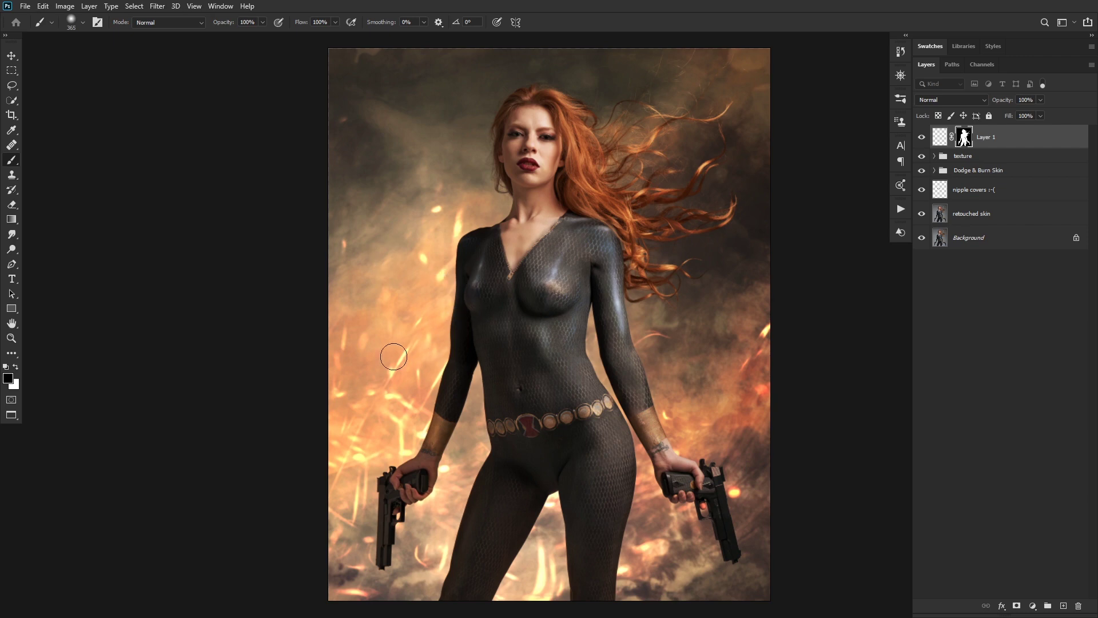
{"action": "left_click_drag", "start_coordinate": [436, 225], "coordinate": [450, 228]}
{"action": "left_click", "coordinate": [940, 141]}
{"action": "key", "text": "x"}
{"action": "left_click", "coordinate": [445, 274], "text": "alt"}
{"action": "left_click", "coordinate": [440, 283], "text": "alt"}
Step: Paint soft orange glow on Layer 1 along the woman's image-left shoulder and arm and the outer edges of her lower legs
{"action": "mouse_move", "coordinate": [443, 234]}
{"action": "left_mouse_down"}
{"action": "mouse_move", "coordinate": [448, 208]}
{"action": "mouse_move", "coordinate": [553, 272]}
{"action": "mouse_move", "coordinate": [457, 259]}
{"action": "mouse_move", "coordinate": [423, 324]}
{"action": "mouse_move", "coordinate": [437, 273]}
{"action": "left_mouse_up"}
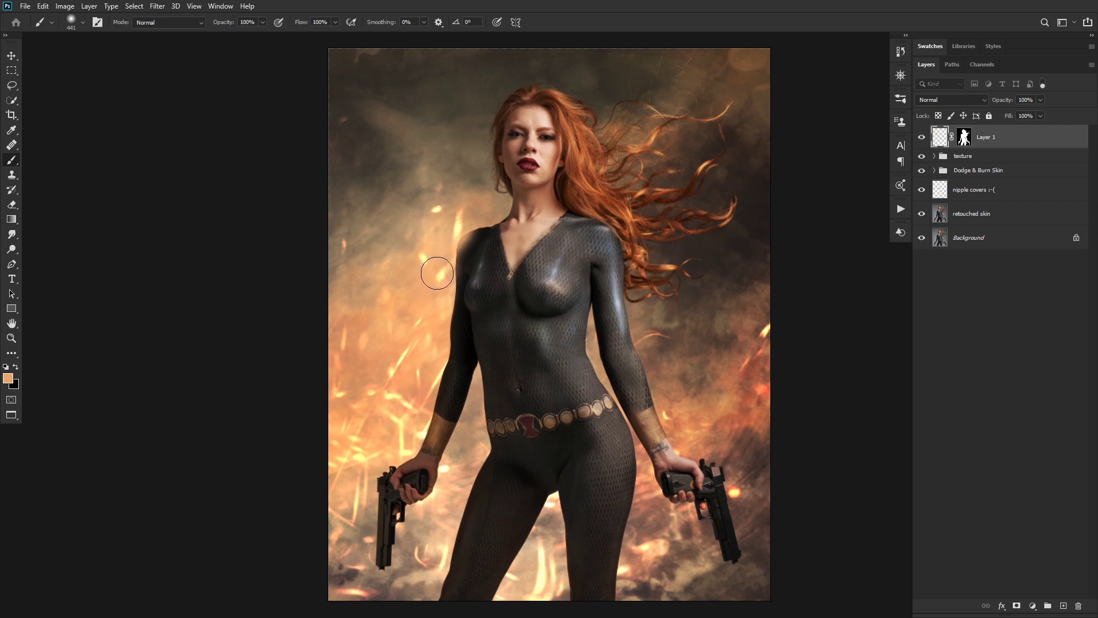
{"action": "mouse_move", "coordinate": [429, 362]}
{"action": "left_mouse_down"}
{"action": "mouse_move", "coordinate": [410, 454]}
{"action": "mouse_move", "coordinate": [423, 412]}
{"action": "mouse_move", "coordinate": [420, 439]}
{"action": "left_mouse_up"}
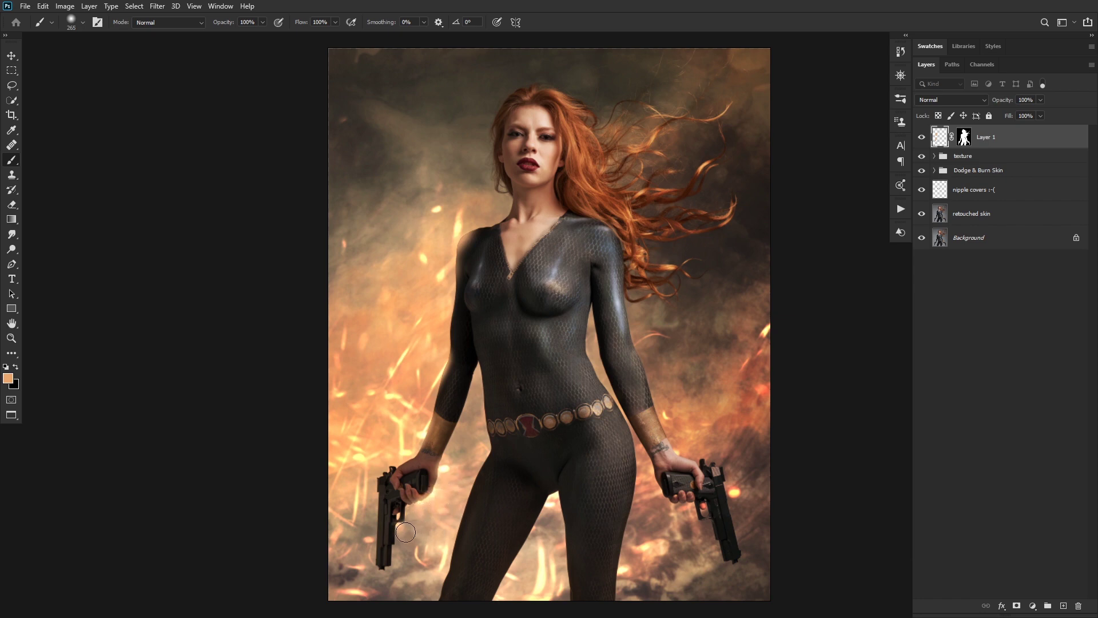
{"action": "mouse_move", "coordinate": [444, 554]}
{"action": "left_mouse_down"}
{"action": "mouse_move", "coordinate": [436, 560]}
{"action": "mouse_move", "coordinate": [542, 565]}
{"action": "mouse_move", "coordinate": [550, 579]}
{"action": "left_mouse_up"}
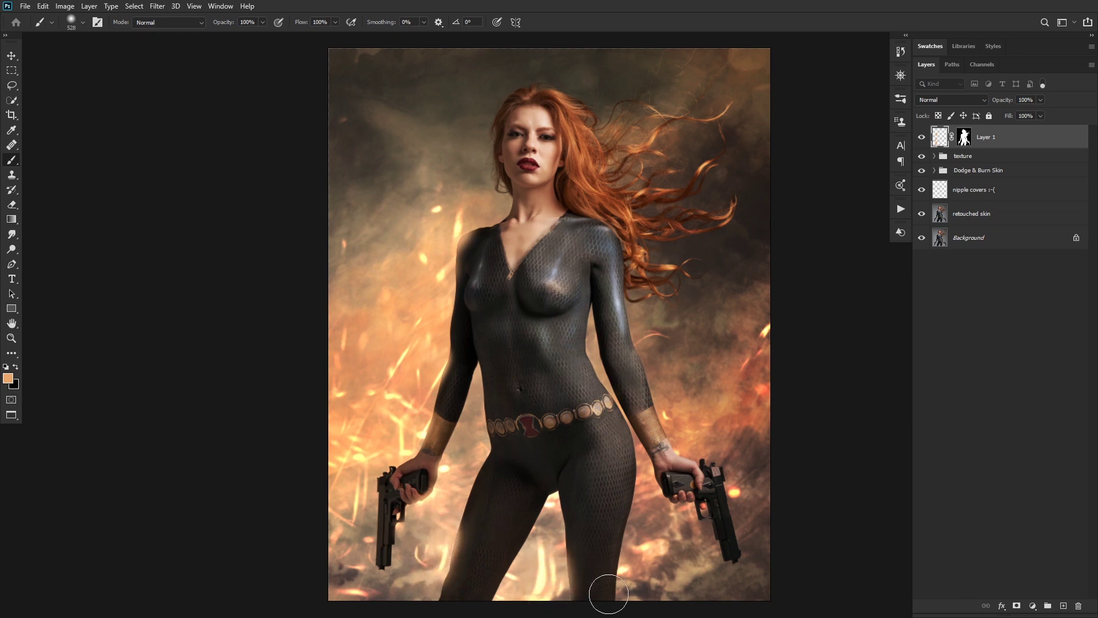
{"action": "left_click_drag", "start_coordinate": [658, 569], "coordinate": [630, 572]}
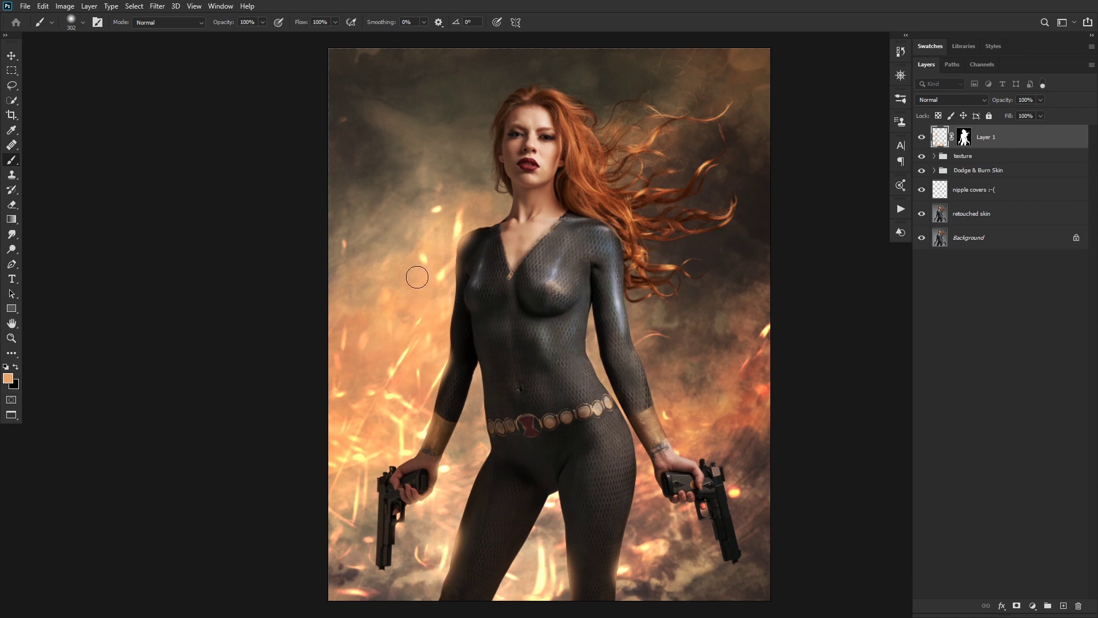
Step: Paint more orange glow along the edge of the image-left arm and between the woman's upper thighs
{"action": "left_click_drag", "start_coordinate": [420, 303], "coordinate": [427, 306]}
{"action": "mouse_move", "coordinate": [525, 508]}
{"action": "left_mouse_down"}
{"action": "mouse_move", "coordinate": [550, 503]}
{"action": "mouse_move", "coordinate": [549, 523]}
{"action": "mouse_move", "coordinate": [556, 495]}
{"action": "mouse_move", "coordinate": [556, 518]}
{"action": "mouse_move", "coordinate": [548, 453]}
{"action": "left_mouse_up"}
{"action": "left_click", "coordinate": [551, 498]}
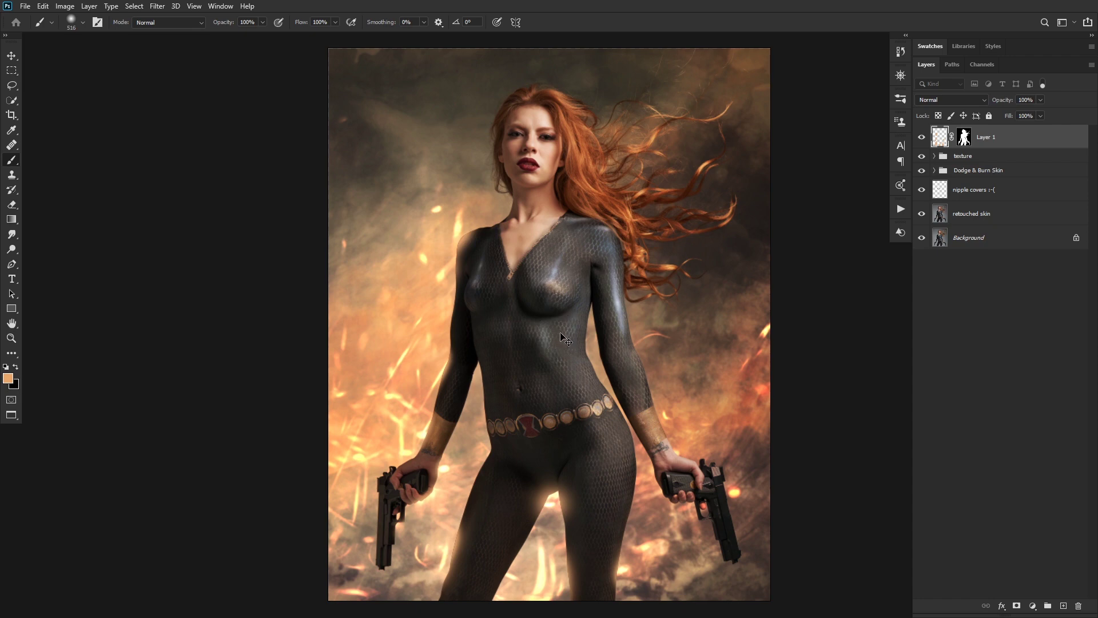
{"action": "key", "text": "ctrl+shift+f"}
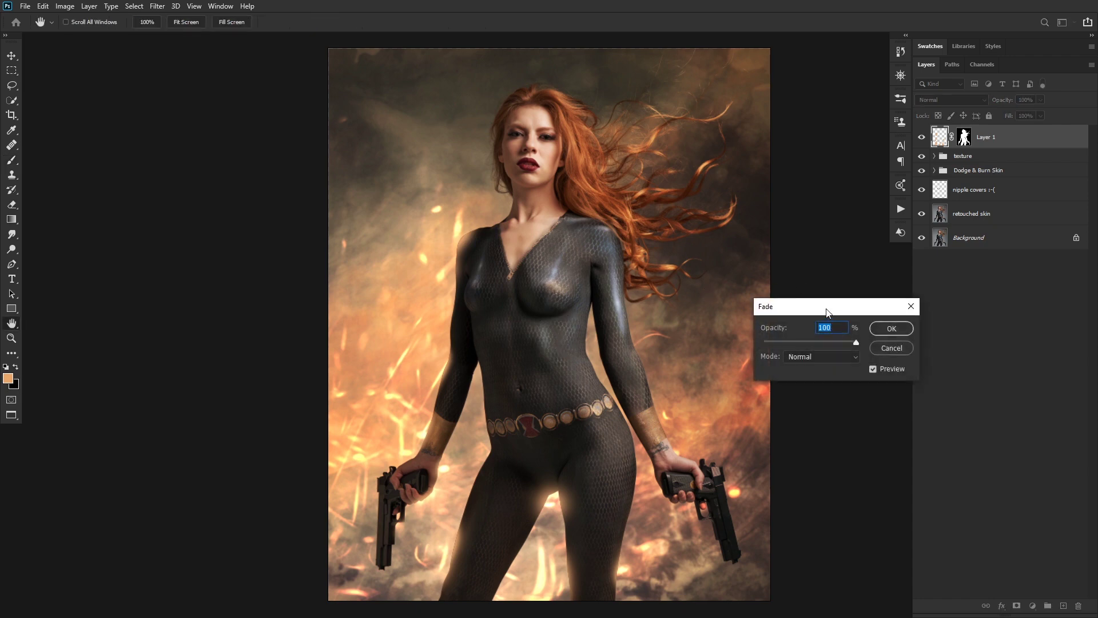
{"action": "left_click_drag", "start_coordinate": [826, 312], "coordinate": [679, 208]}
{"action": "left_click", "coordinate": [753, 245]}
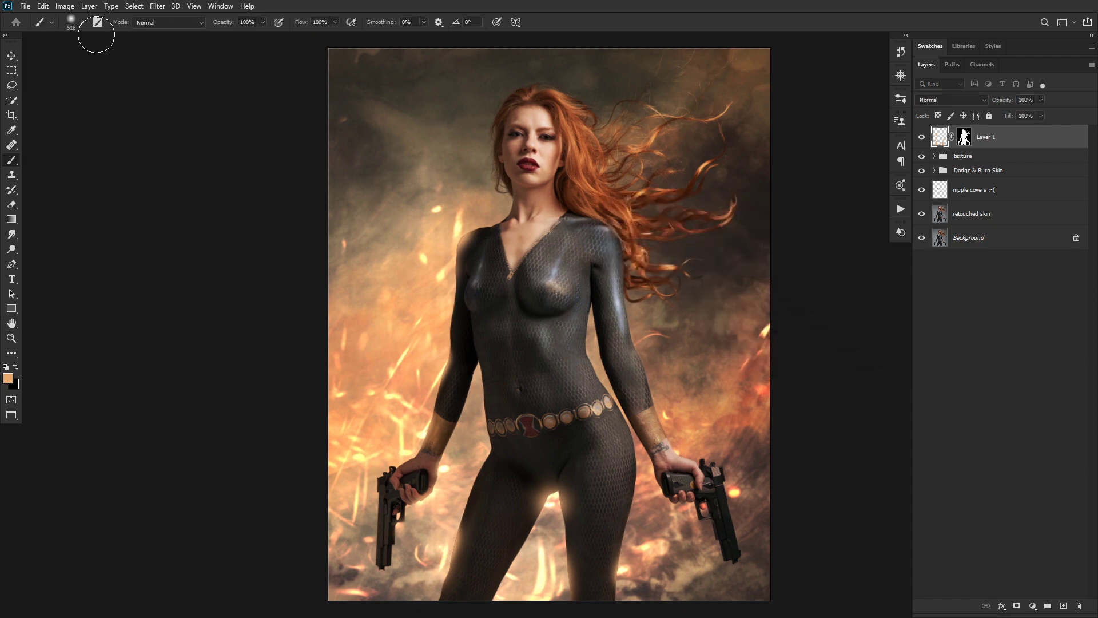
Step: Fade the last brush stroke between the thighs to 62% opacity
{"action": "left_click", "coordinate": [43, 6]}
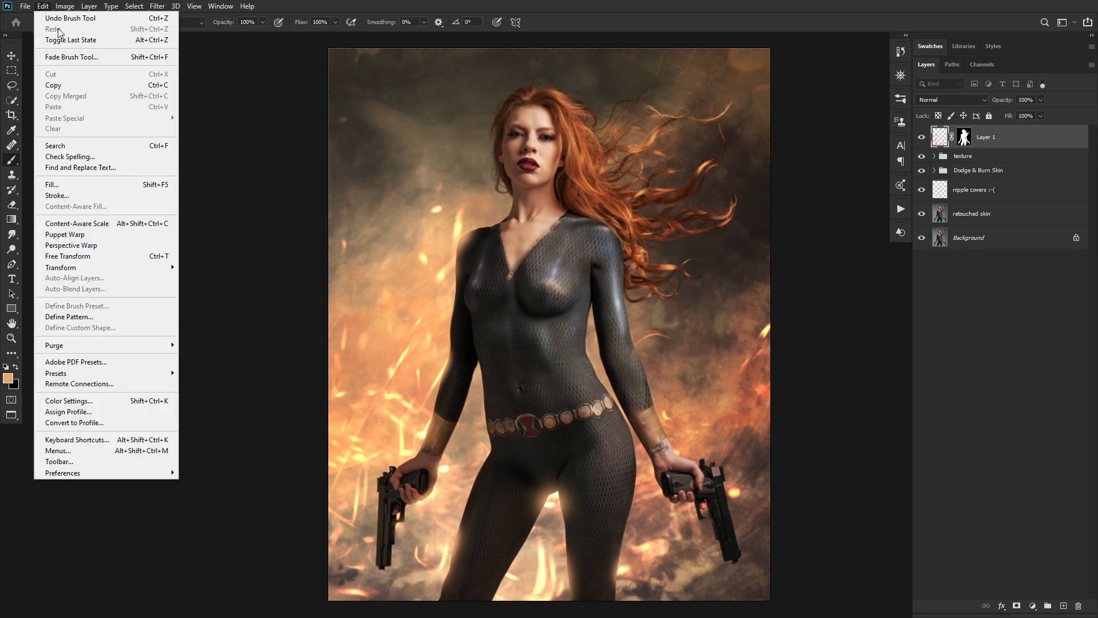
{"action": "left_click", "coordinate": [69, 56]}
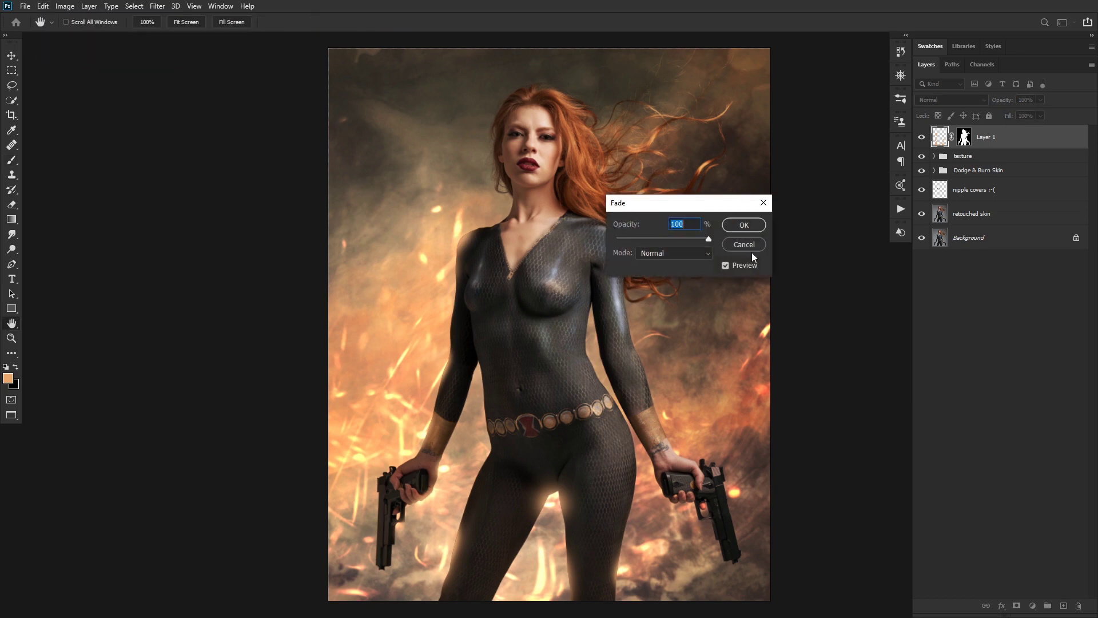
{"action": "left_click_drag", "start_coordinate": [678, 239], "coordinate": [673, 239]}
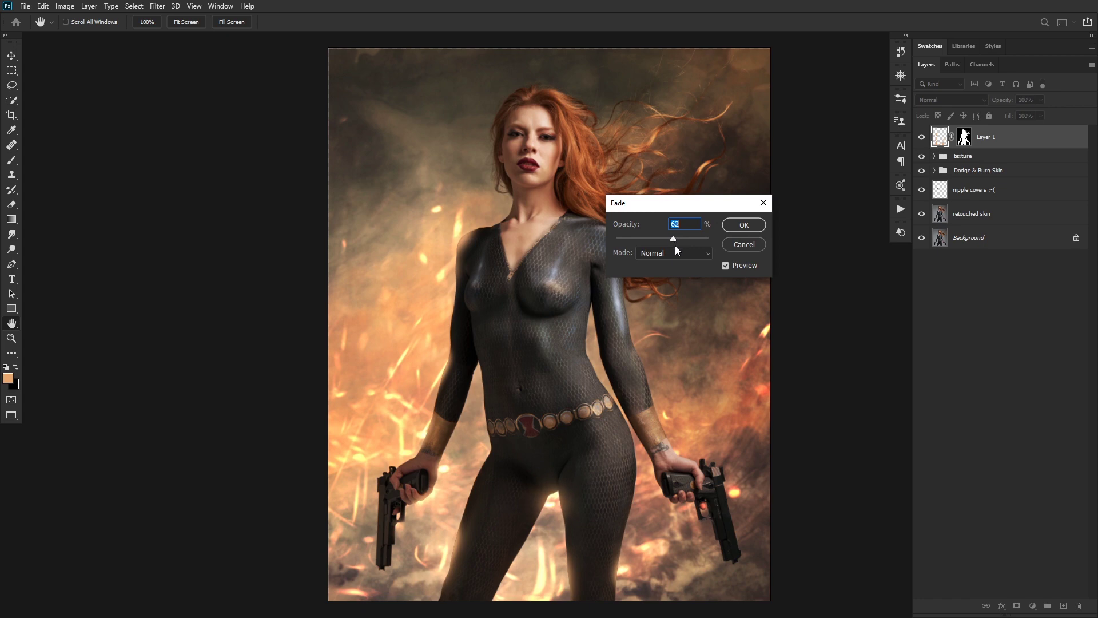
{"action": "left_click", "coordinate": [744, 225]}
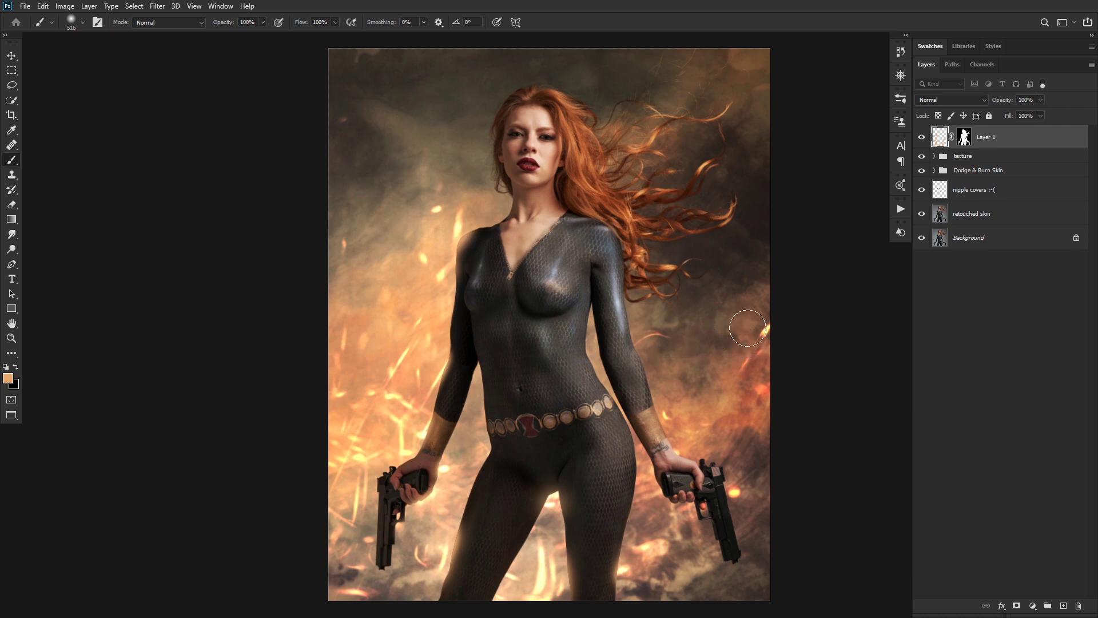
Step: Preview different blend modes on Layer 1 and set it to Linear Light
{"action": "left_click", "coordinate": [971, 100]}
{"action": "key", "text": "Down"}
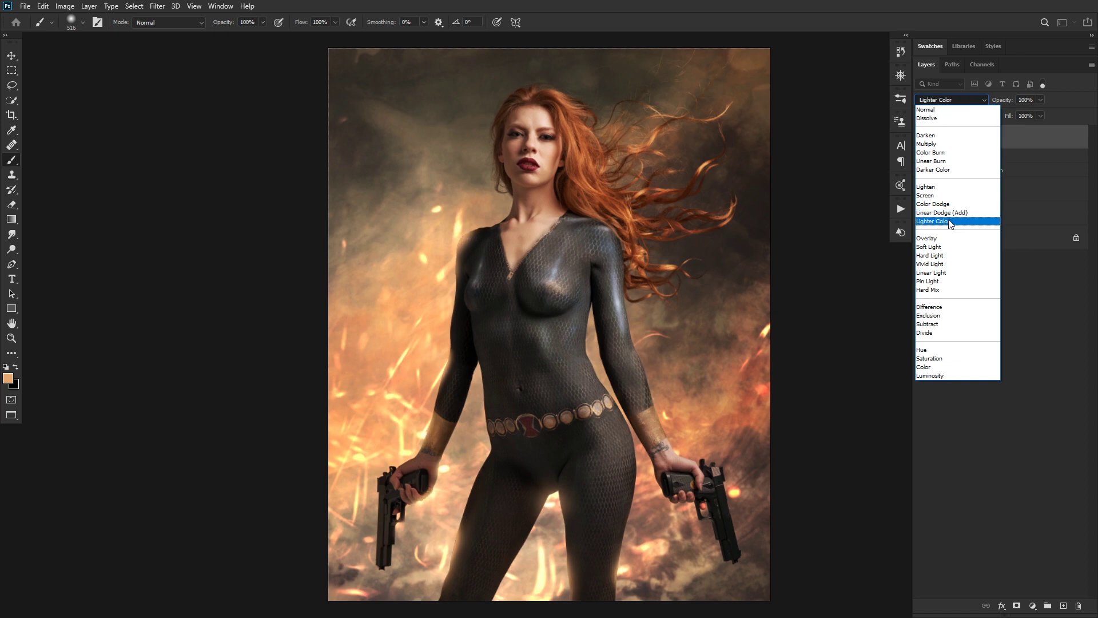
{"action": "left_click", "coordinate": [941, 273]}
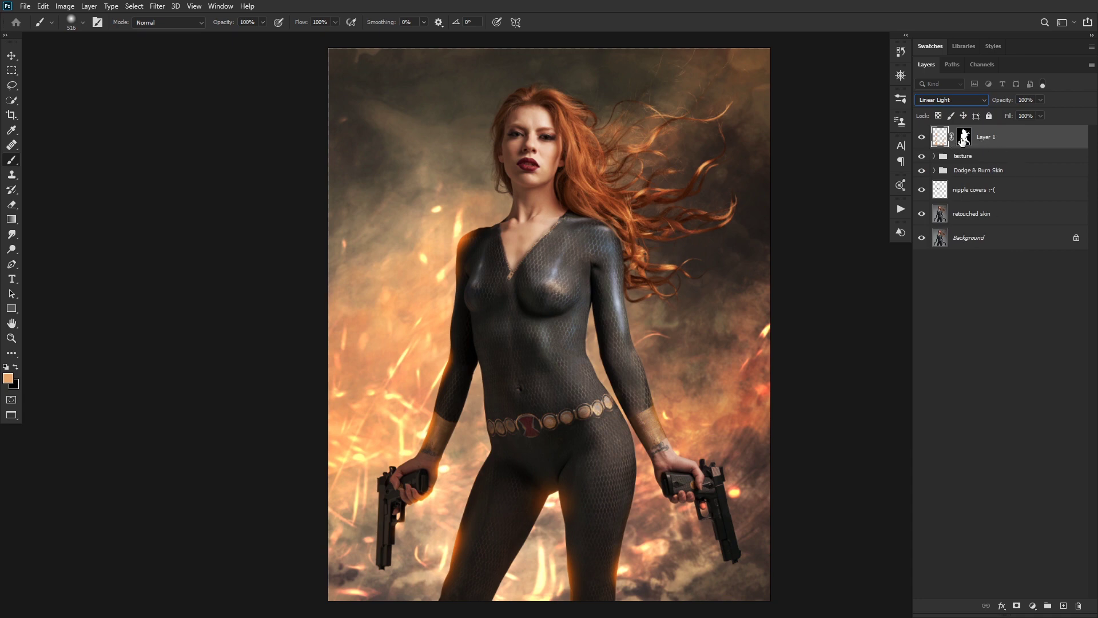
Step: Add a Solid Color fill layer in orange d8a66c above Layer 1 and clip it to Layer 1
{"action": "left_click", "coordinate": [1032, 607]}
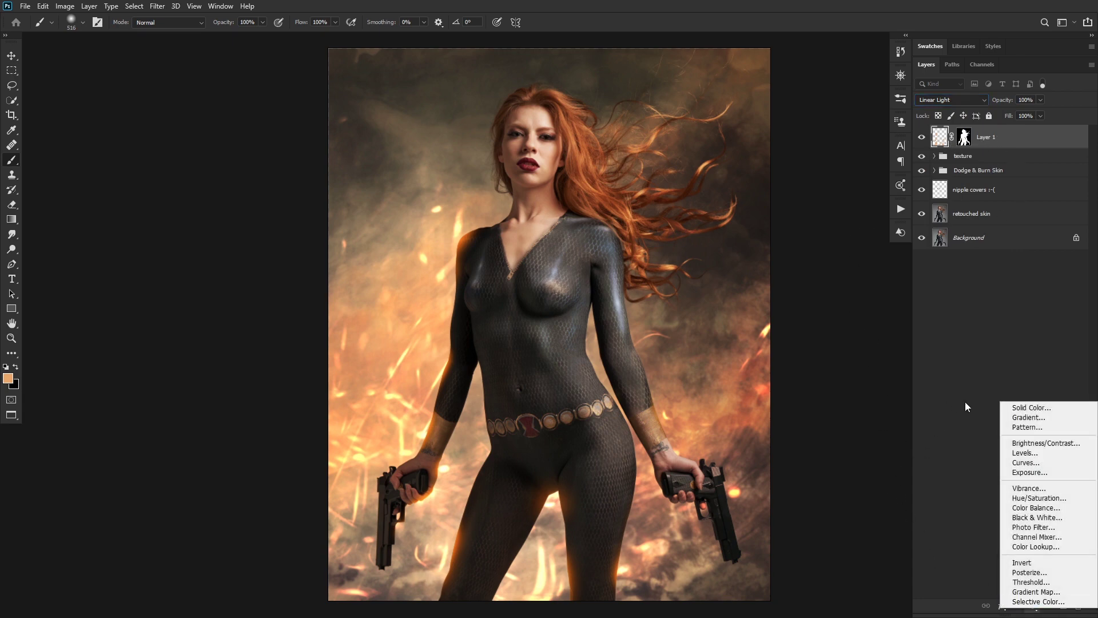
{"action": "left_click", "coordinate": [1030, 408]}
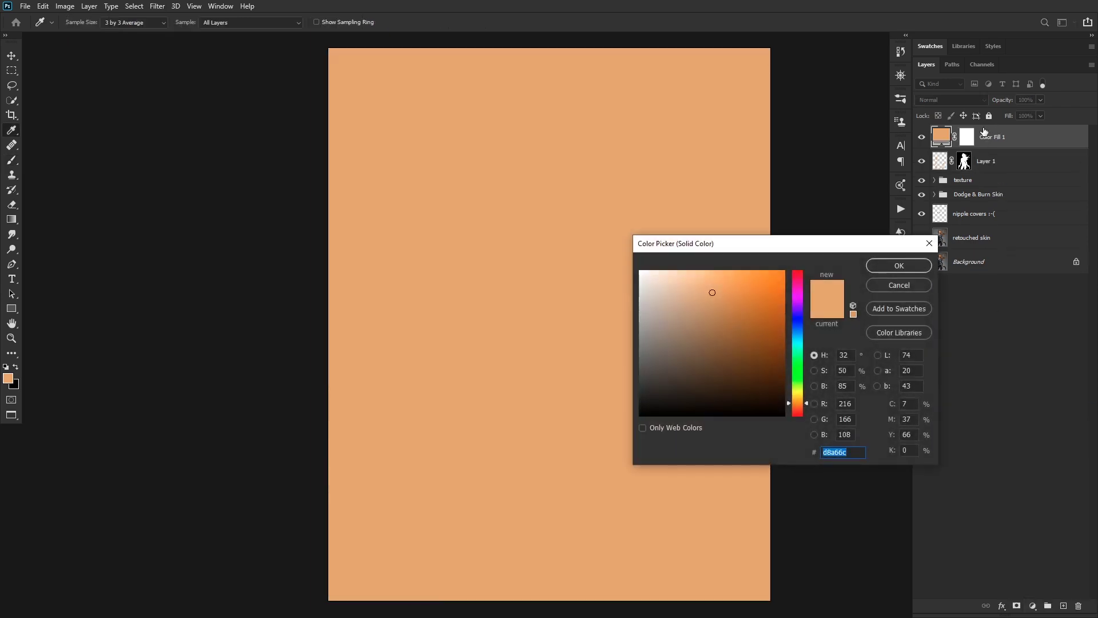
{"action": "left_click", "coordinate": [899, 266]}
{"action": "key", "text": "b"}
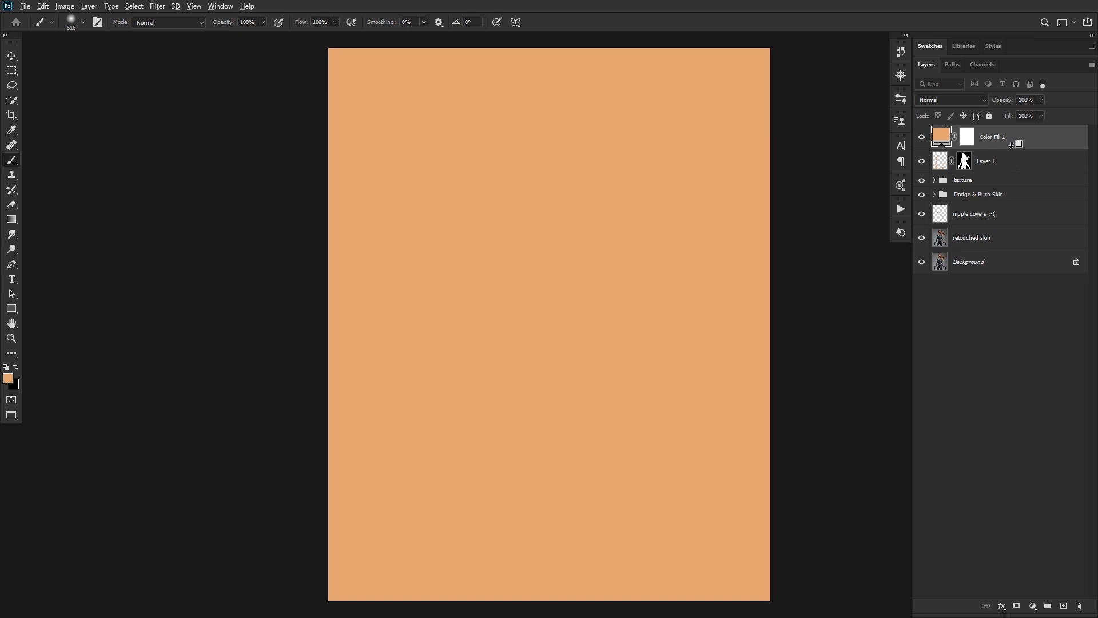
{"action": "left_click", "coordinate": [1012, 144], "text": "alt"}
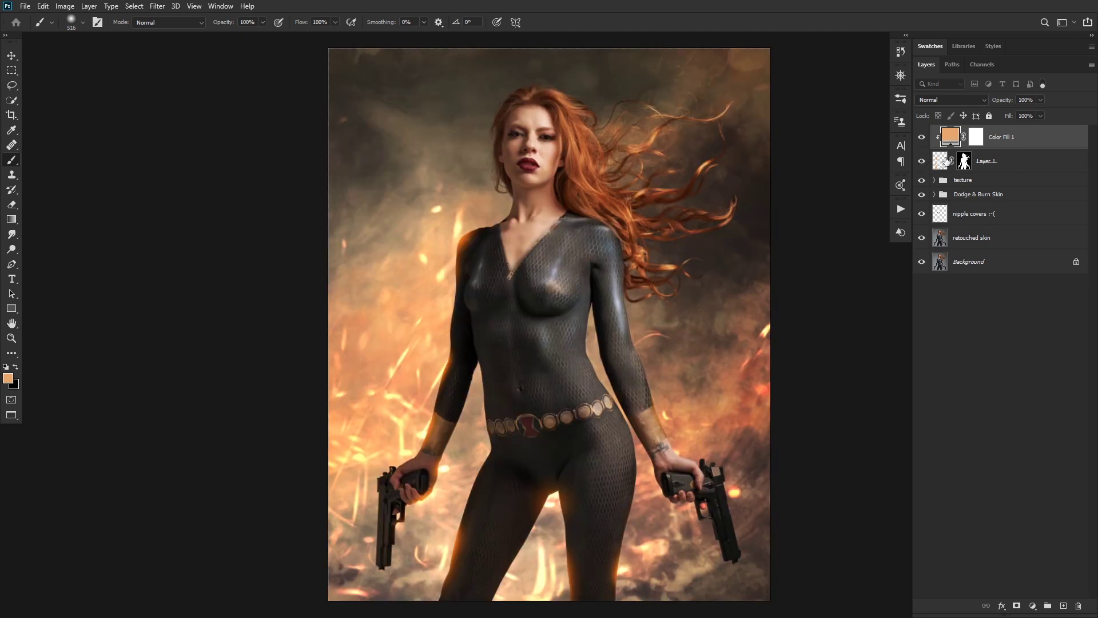
Step: Change the clipped fill layer's colour to the paler orange d7bb99
{"action": "double_click", "coordinate": [950, 137]}
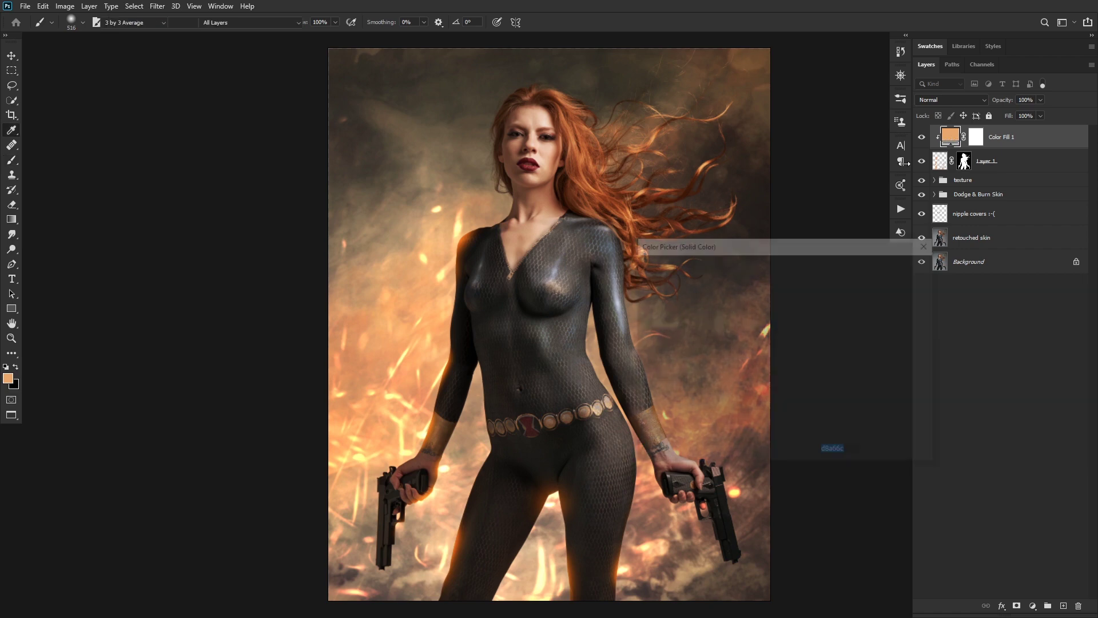
{"action": "left_click_drag", "start_coordinate": [551, 500], "coordinate": [428, 435]}
{"action": "left_click_drag", "start_coordinate": [717, 369], "coordinate": [679, 293]}
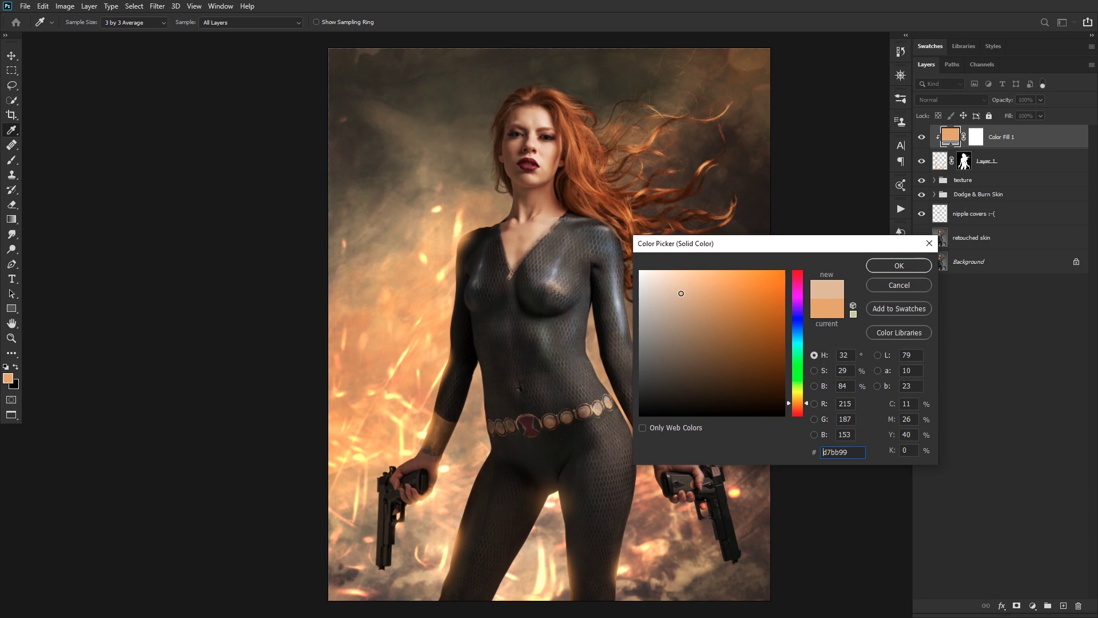
{"action": "left_click", "coordinate": [909, 264]}
{"action": "key", "text": "b"}
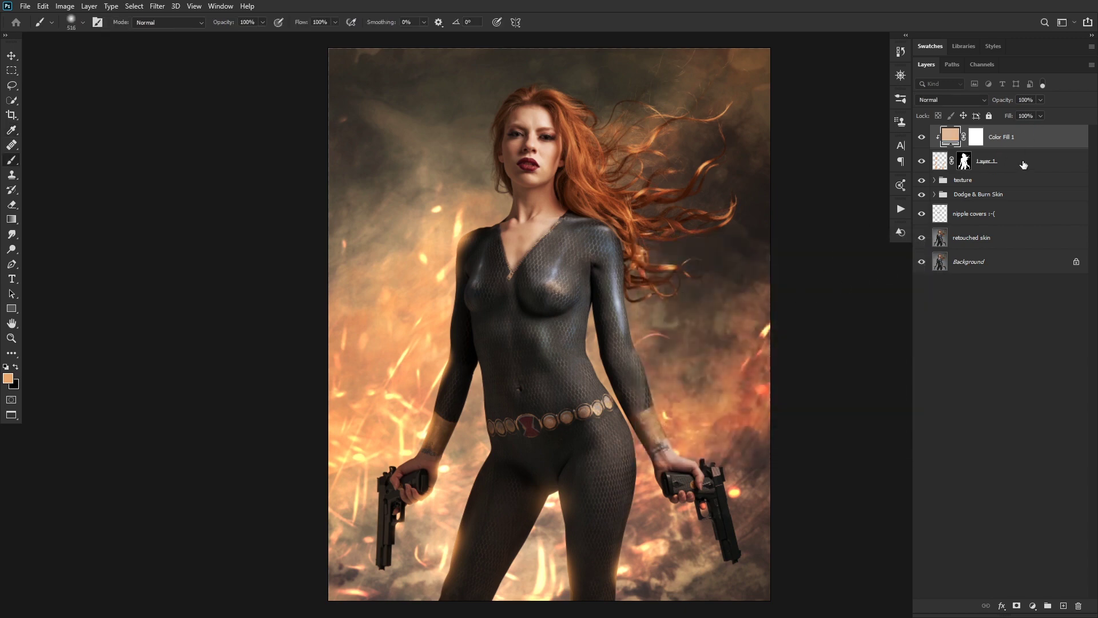
Step: Lower Layer 1's opacity to 68% and compare the image with the glow layer hidden and shown
{"action": "left_click", "coordinate": [1023, 164]}
{"action": "left_click_drag", "start_coordinate": [1007, 102], "coordinate": [992, 106]}
{"action": "key", "text": "h"}
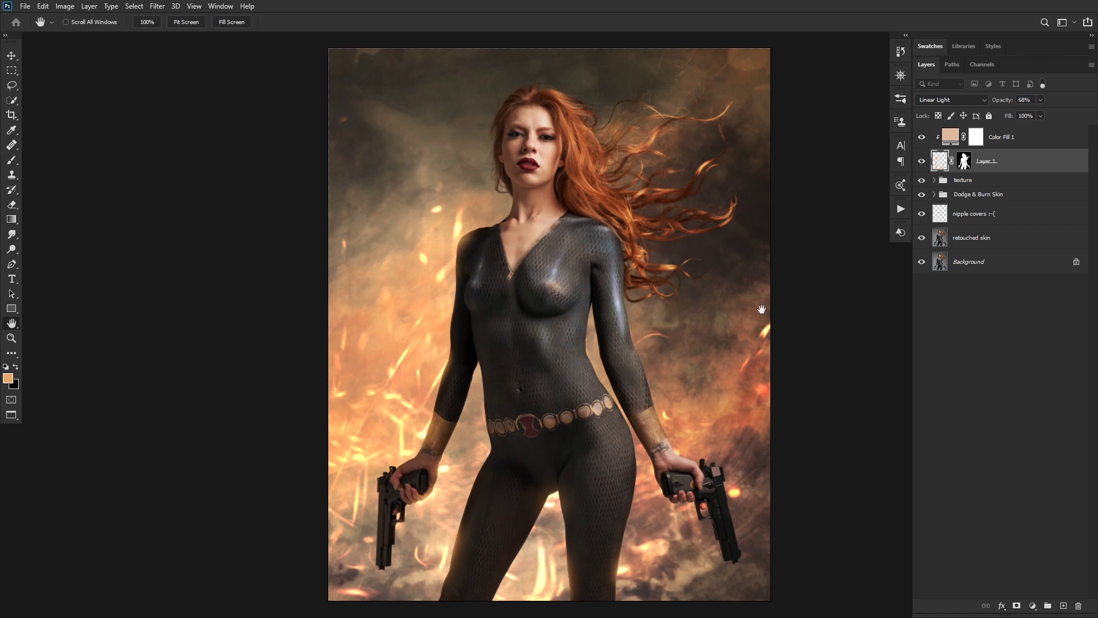
{"action": "left_click", "coordinate": [922, 162]}
{"action": "left_click", "coordinate": [922, 161]}
Step: Paint more glow on Layer 1 around the lower legs and reduce the brush size to 240 for the image-left forearm
{"action": "key", "text": "b"}
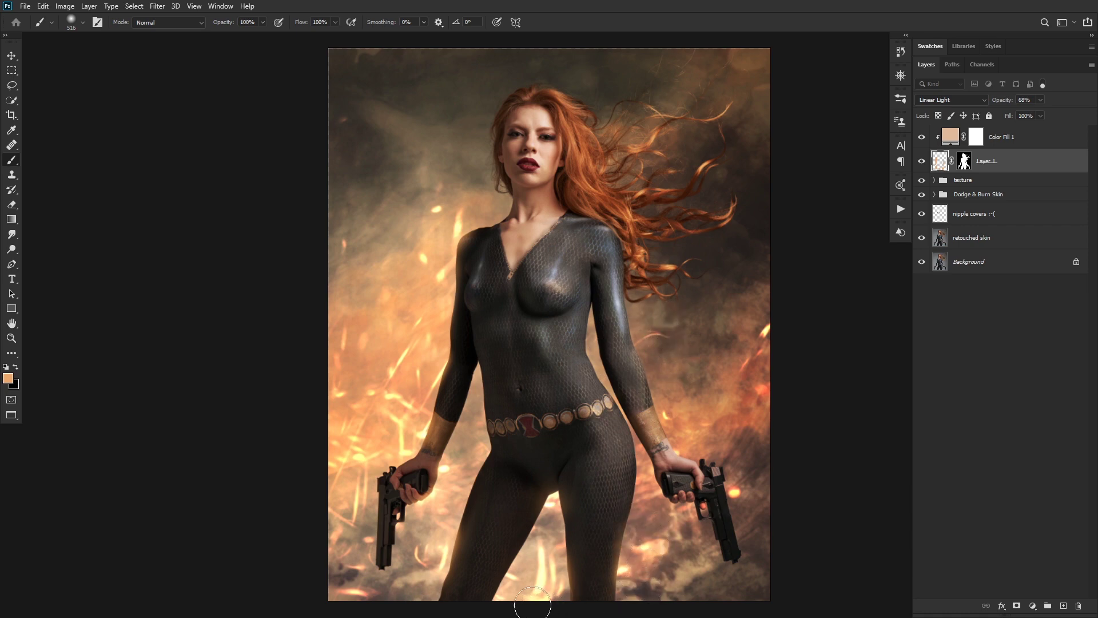
{"action": "mouse_move", "coordinate": [522, 585]}
{"action": "left_mouse_down"}
{"action": "mouse_move", "coordinate": [533, 585]}
{"action": "mouse_move", "coordinate": [519, 577]}
{"action": "left_mouse_up"}
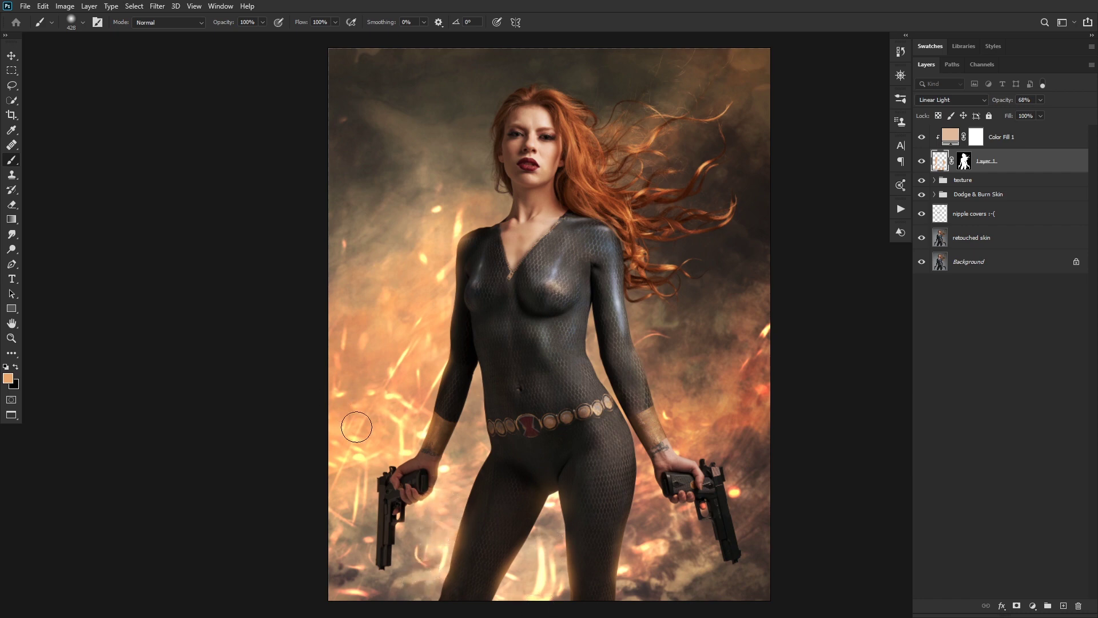
{"action": "right_click", "coordinate": [389, 445], "text": "alt"}
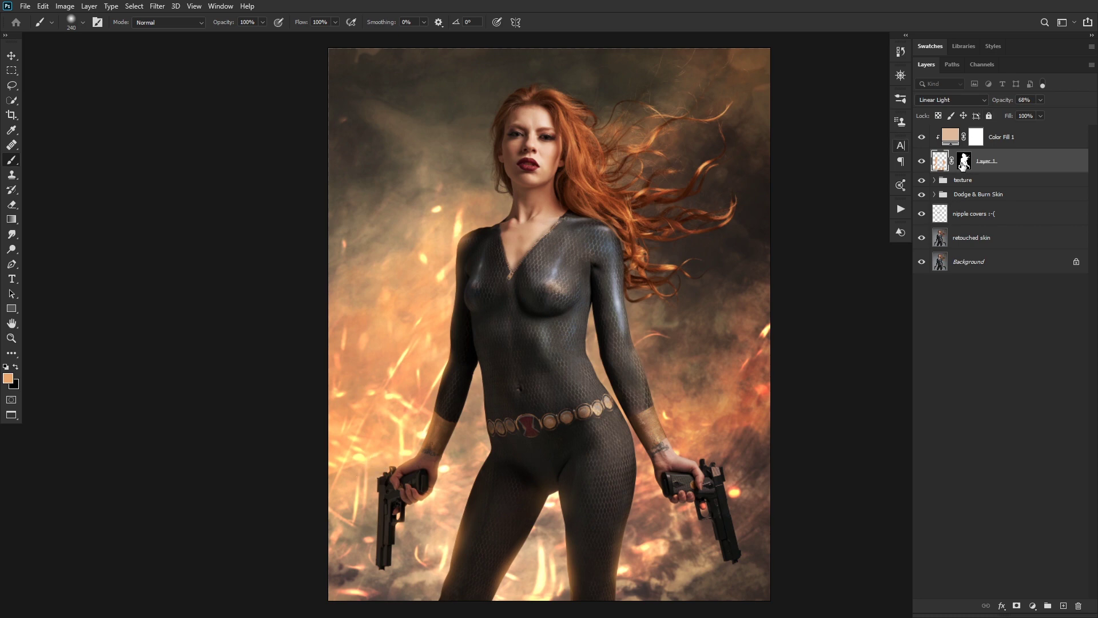
Step: Check Layer 1's strokes with its mask temporarily disabled, undo a trial stroke, and paint more glow on the image-left shoulder
{"action": "left_click", "coordinate": [964, 163], "text": "shift"}
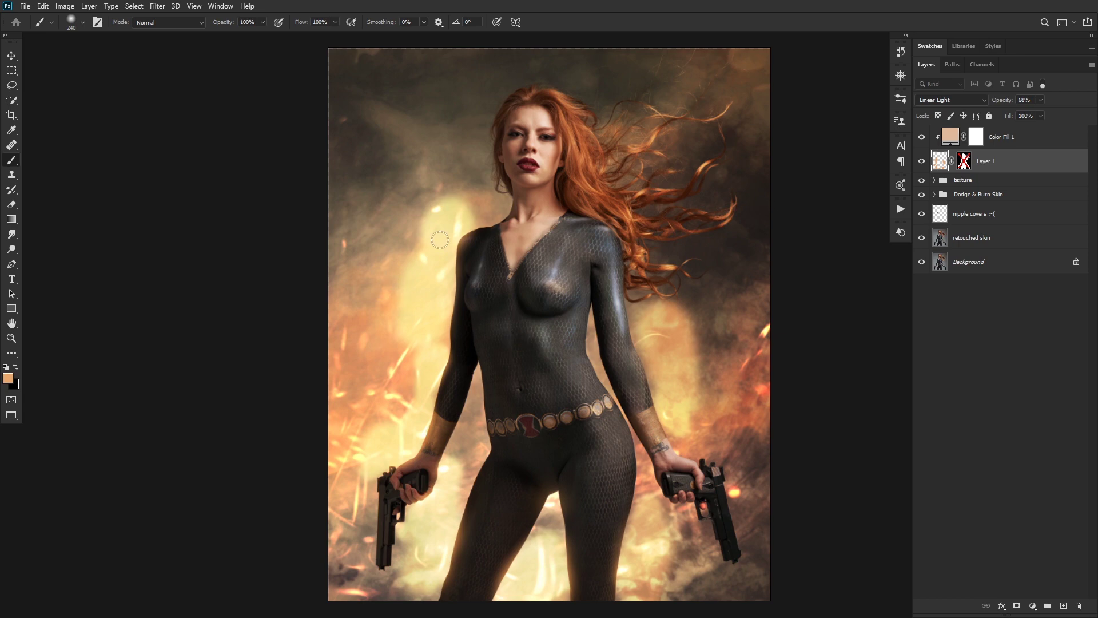
{"action": "left_click", "coordinate": [964, 163], "text": "shift"}
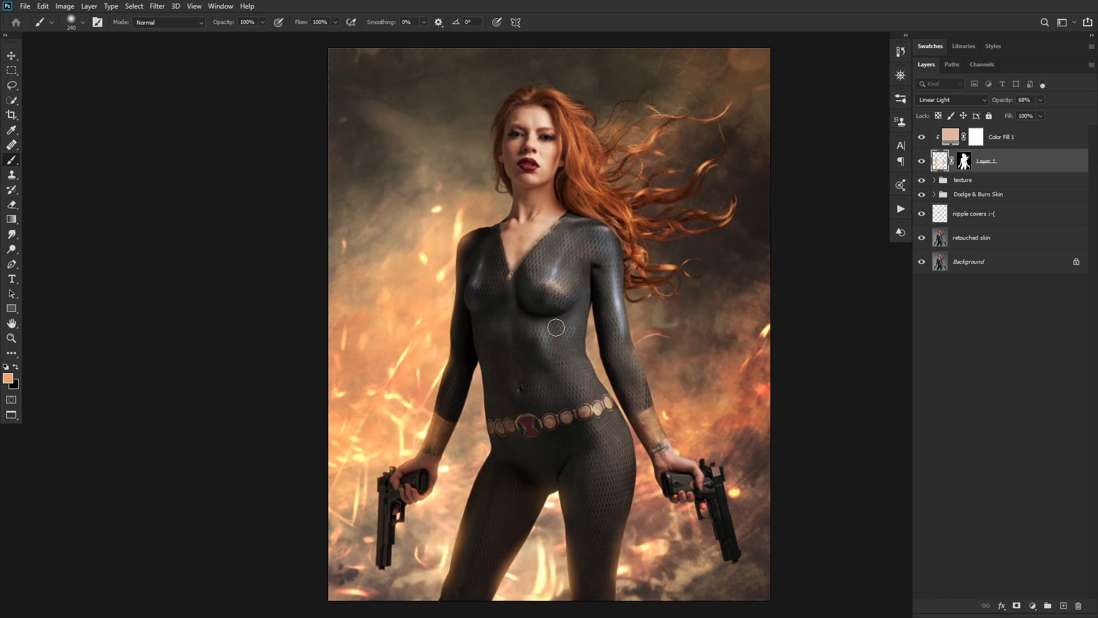
{"action": "mouse_move", "coordinate": [646, 297]}
{"action": "left_mouse_down"}
{"action": "mouse_move", "coordinate": [458, 309]}
{"action": "mouse_move", "coordinate": [629, 335]}
{"action": "mouse_move", "coordinate": [761, 326]}
{"action": "left_mouse_up"}
{"action": "key", "text": "ctrl+z"}
{"action": "left_click_drag", "start_coordinate": [438, 223], "coordinate": [450, 218]}
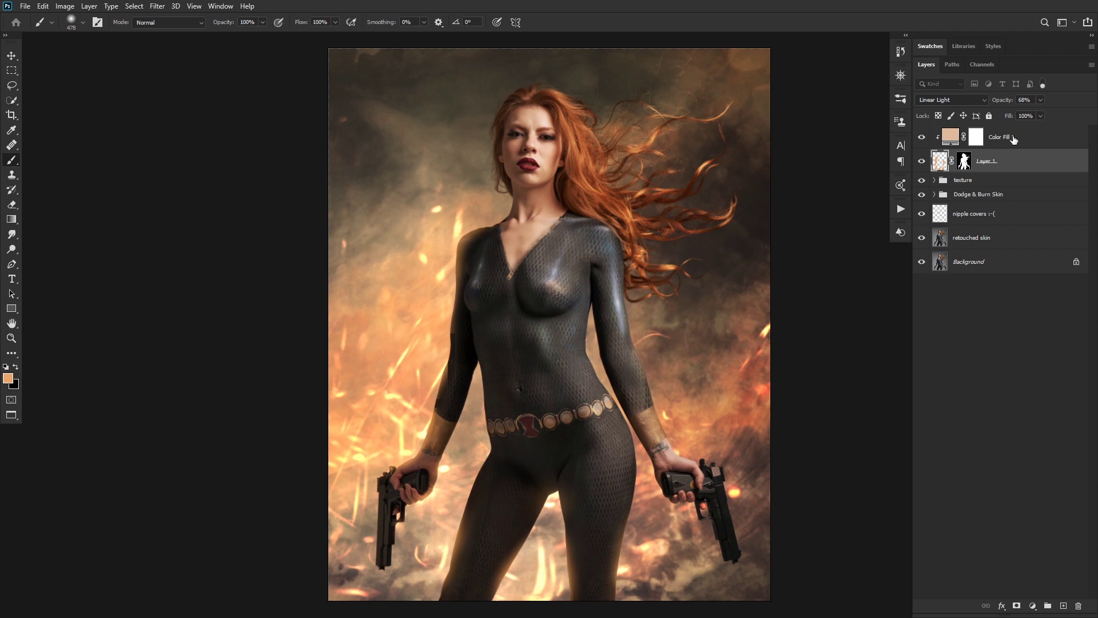
{"action": "double_click", "coordinate": [954, 138]}
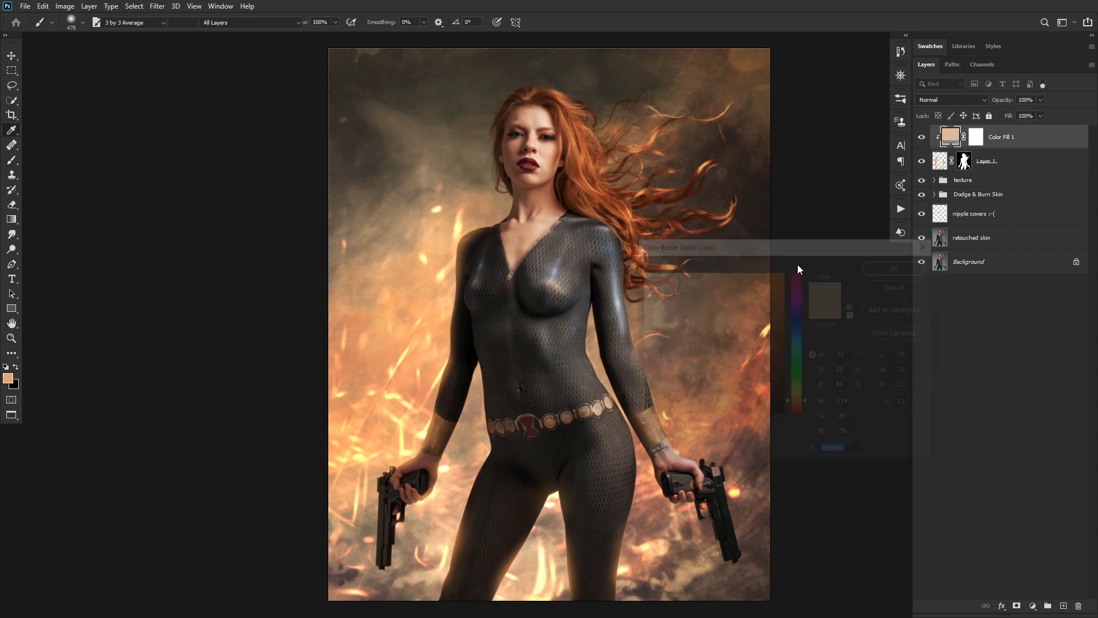
{"action": "left_click", "coordinate": [711, 324]}
{"action": "left_click_drag", "start_coordinate": [711, 323], "coordinate": [689, 295]}
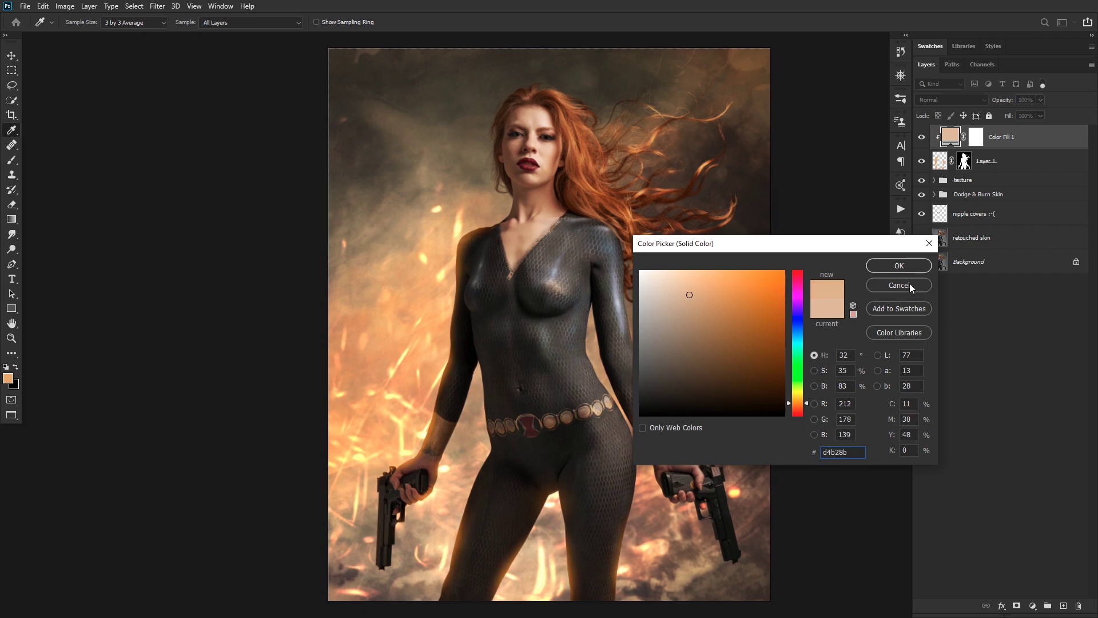
{"action": "left_click", "coordinate": [909, 284]}
{"action": "key", "text": "b"}
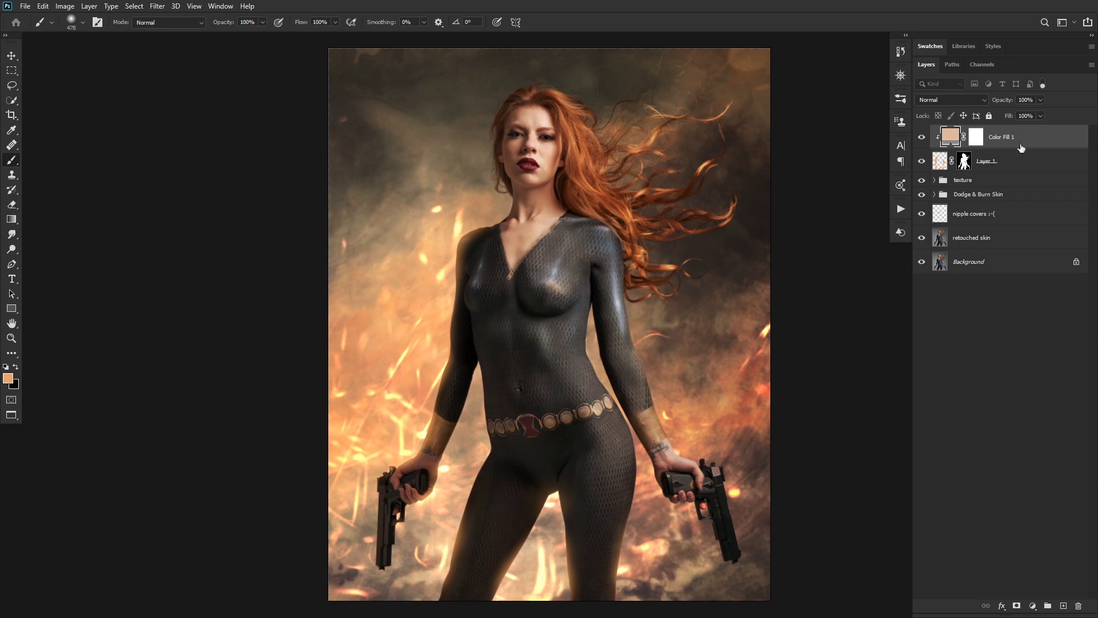
Step: Lower Layer 1's opacity to 54% and compare the image with the glow layer hidden and shown
{"action": "left_click", "coordinate": [1025, 167]}
{"action": "left_click_drag", "start_coordinate": [1006, 103], "coordinate": [999, 104]}
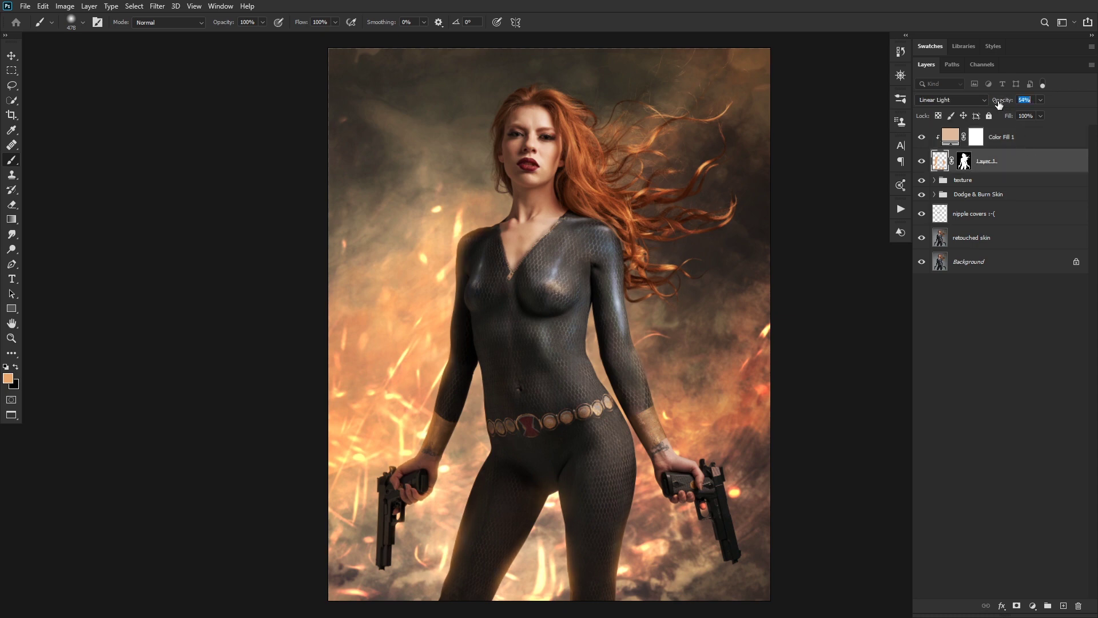
{"action": "left_click", "coordinate": [922, 159]}
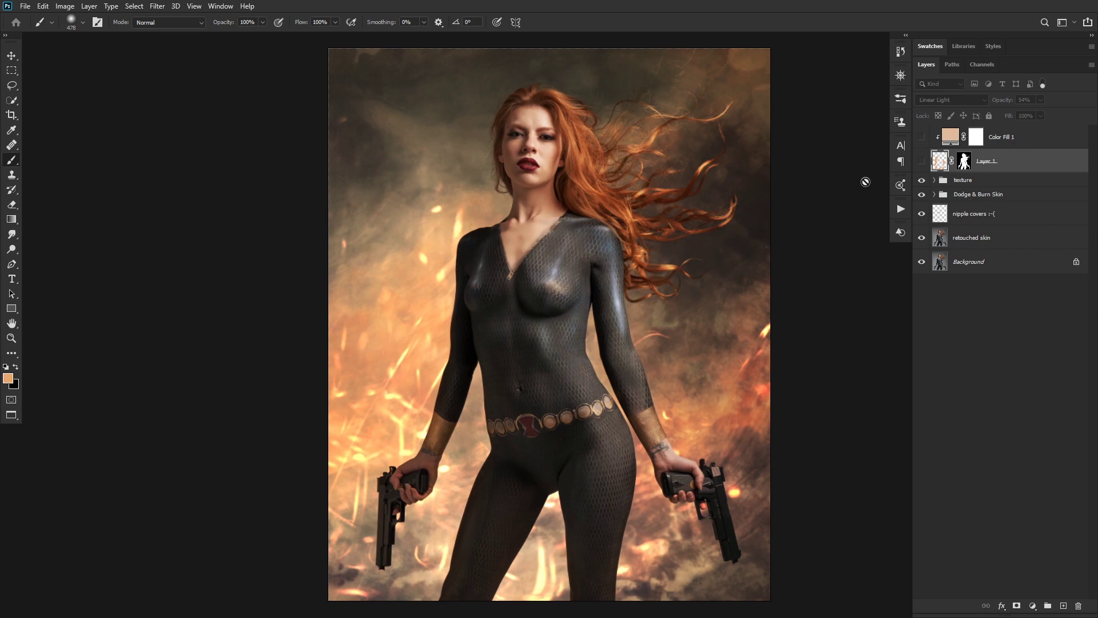
{"action": "left_click", "coordinate": [922, 160]}
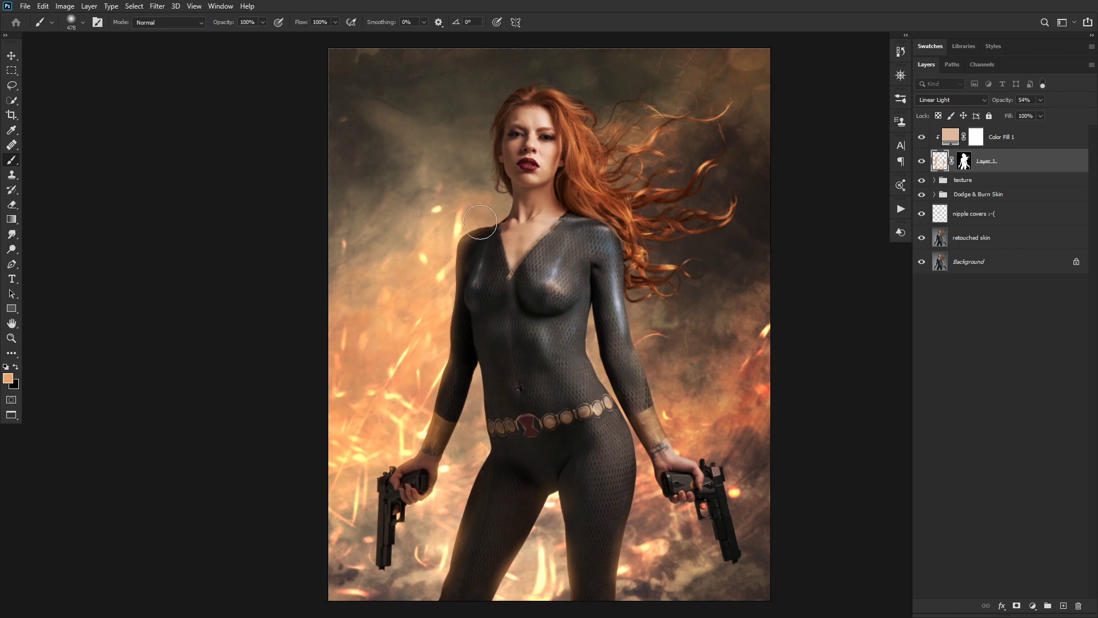
Step: Reduce the brush size to 290 for finer glow strokes
{"action": "key", "text": "bracketleft"}
{"action": "key", "text": "bracketleft"}
{"action": "key", "text": "e"}
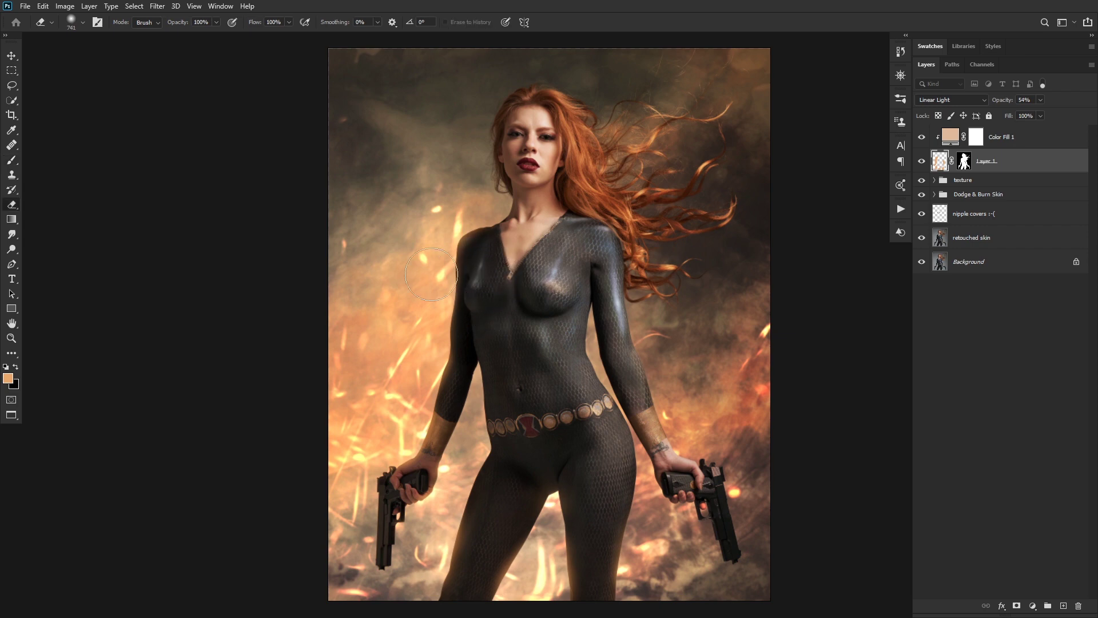
{"action": "key", "text": "b"}
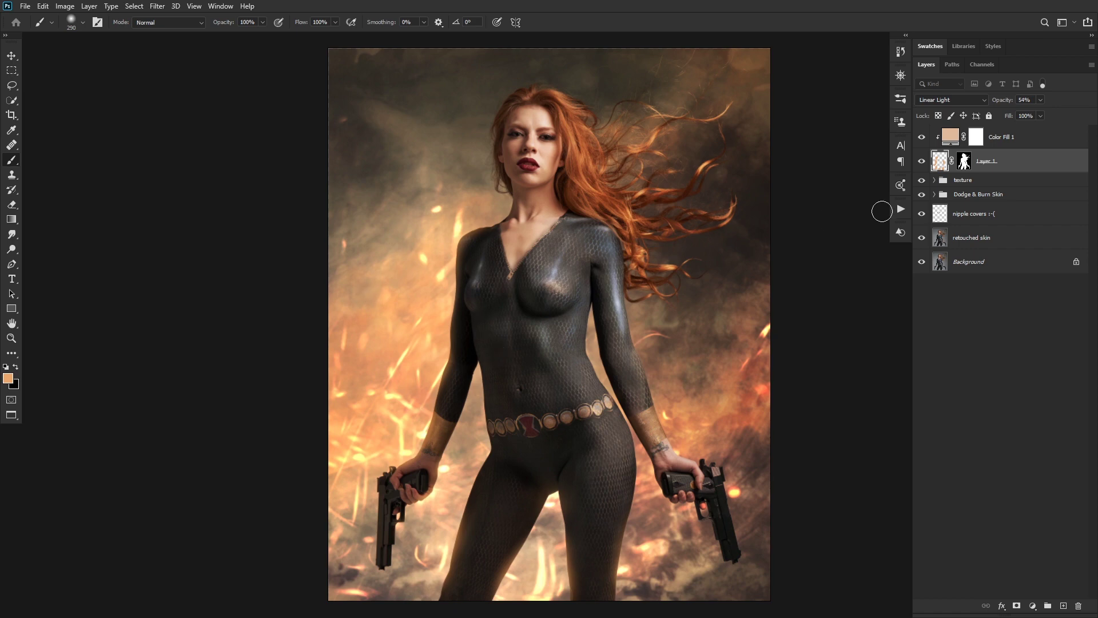
Step: Add a new layer above Color Fill 1 with a copy of Layer 1's mask and set its blend mode to Screen
{"action": "left_click", "coordinate": [1058, 144]}
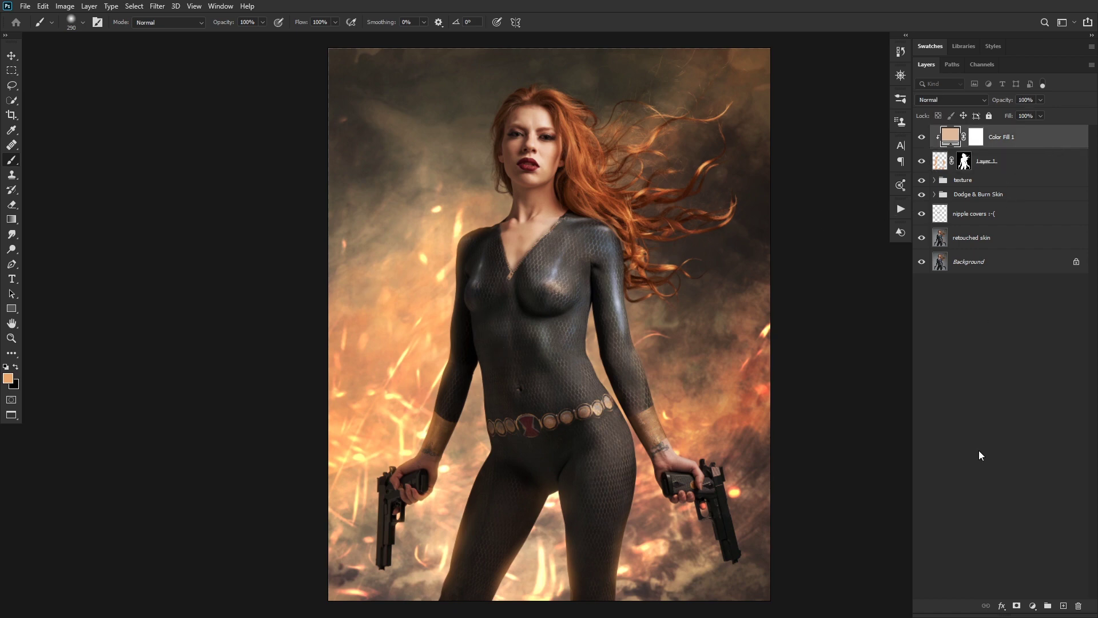
{"action": "left_click", "coordinate": [1063, 606]}
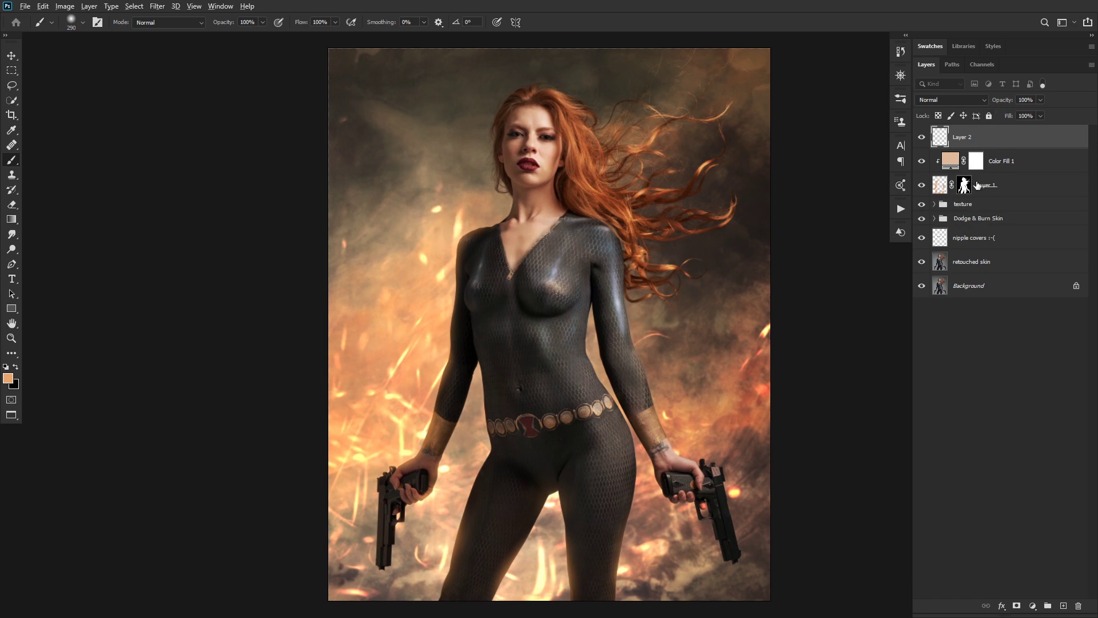
{"action": "left_click_drag", "start_coordinate": [964, 186], "coordinate": [964, 138]}
{"action": "left_click", "coordinate": [977, 99]}
{"action": "left_click", "coordinate": [964, 197]}
Step: Paint soft orange glow on Layer 2 along the image-left shoulder and arm and the outer edge of the image-right leg
{"action": "mouse_move", "coordinate": [453, 220]}
{"action": "left_mouse_down"}
{"action": "mouse_move", "coordinate": [449, 239]}
{"action": "mouse_move", "coordinate": [471, 213]}
{"action": "mouse_move", "coordinate": [438, 240]}
{"action": "mouse_move", "coordinate": [423, 330]}
{"action": "mouse_move", "coordinate": [441, 367]}
{"action": "mouse_move", "coordinate": [433, 373]}
{"action": "left_mouse_up"}
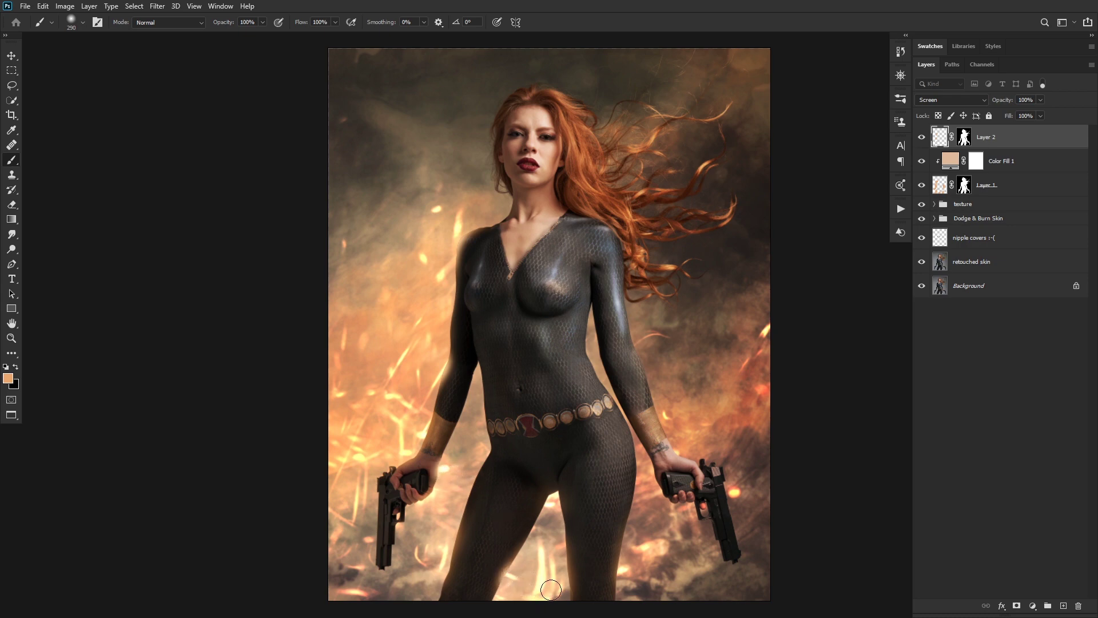
{"action": "left_click_drag", "start_coordinate": [633, 572], "coordinate": [628, 574]}
{"action": "left_click_drag", "start_coordinate": [415, 419], "coordinate": [420, 435]}
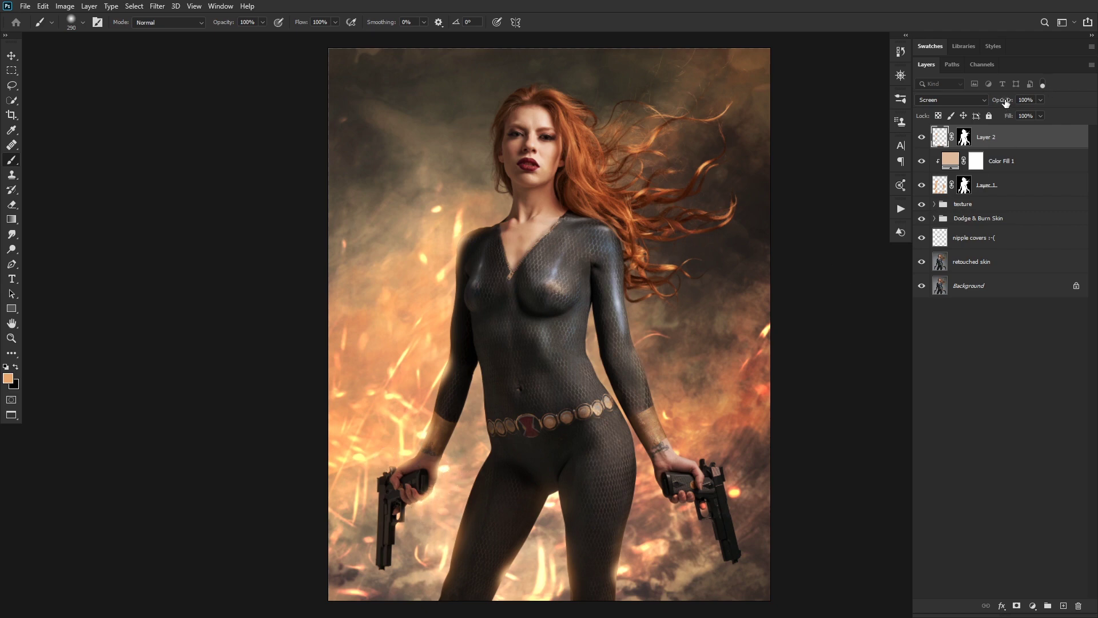
Step: Lower Layer 2's opacity to 42% and compare the image with that layer hidden and shown
{"action": "left_click_drag", "start_coordinate": [1006, 102], "coordinate": [975, 103]}
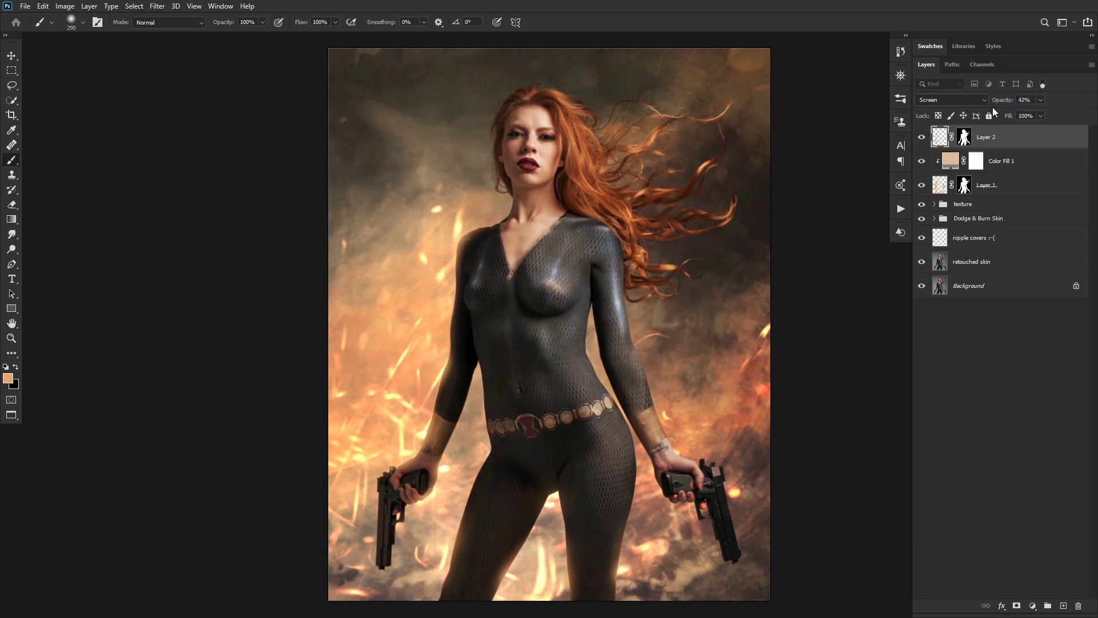
{"action": "left_click", "coordinate": [922, 139]}
{"action": "left_click", "coordinate": [921, 140]}
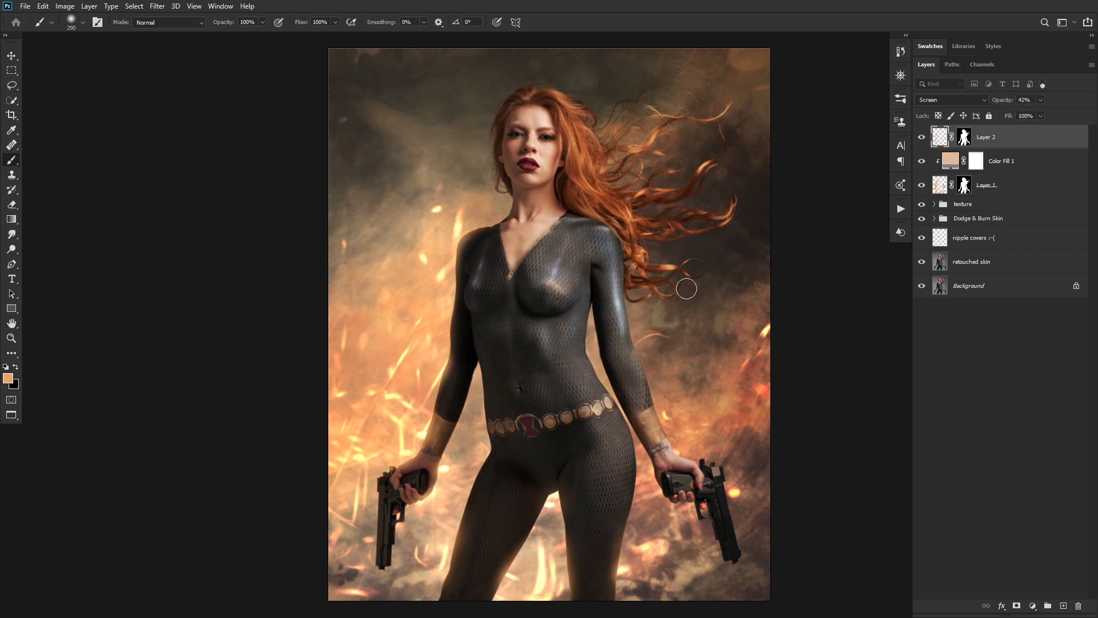